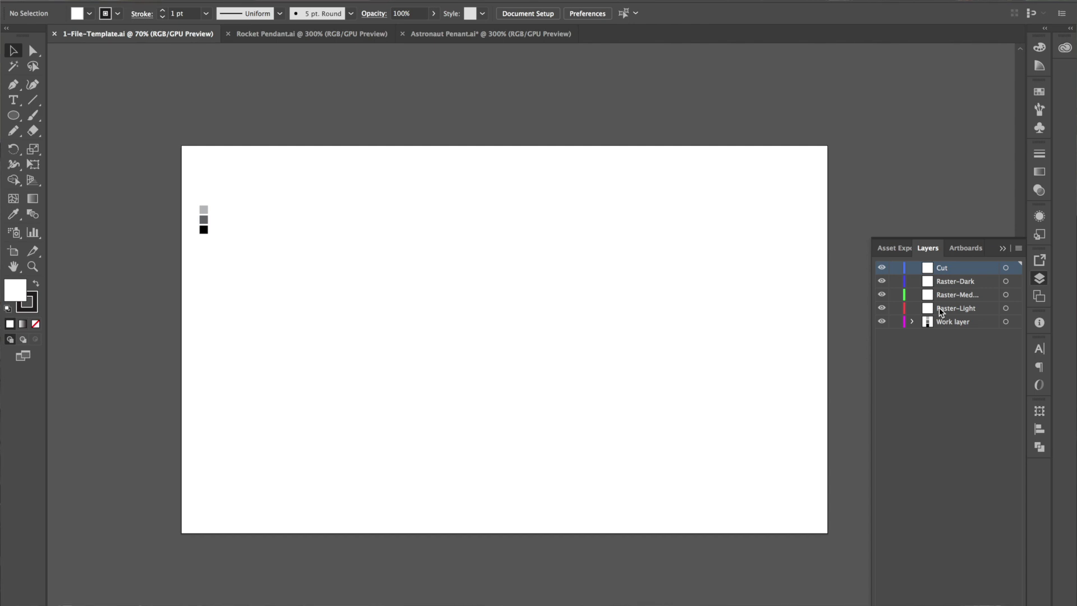
Step: Select the Work layer in 1-File-Template.ai's Layers panel so new artwork lands there
{"action": "left_click", "coordinate": [941, 325]}
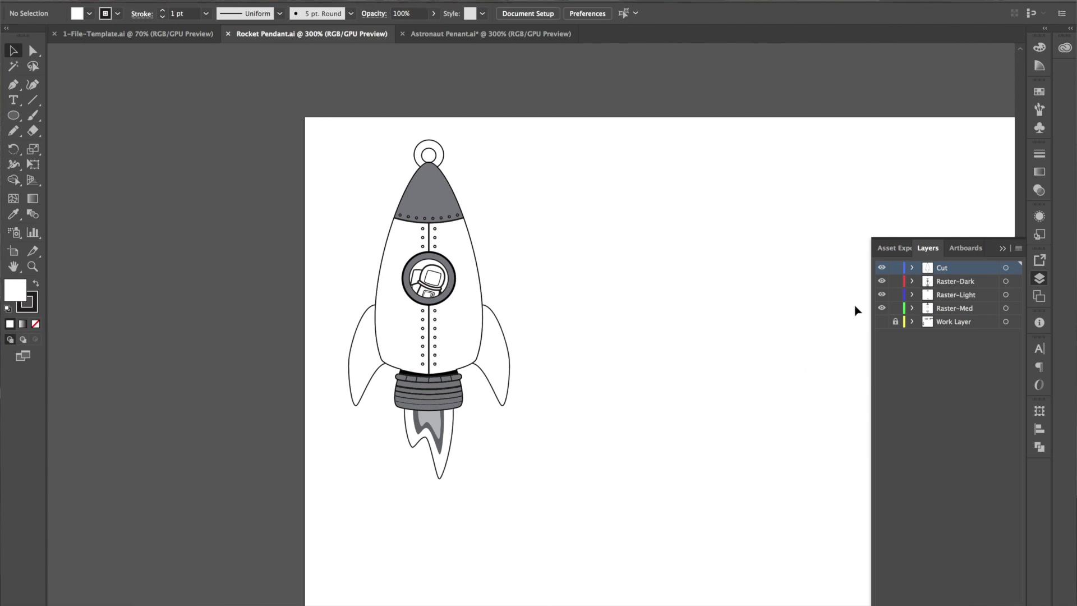
Step: In Rocket Pendant, hide the Raster-Med, Raster-Dark, Raster-Light and Cut layers
{"action": "left_click", "coordinate": [881, 308]}
{"action": "left_click", "coordinate": [882, 281]}
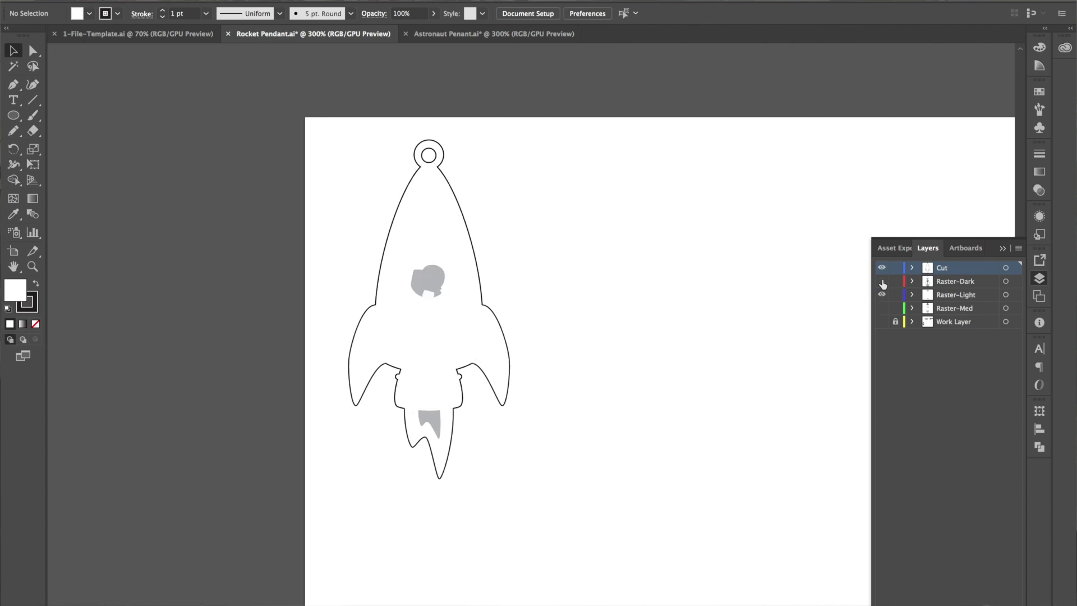
{"action": "left_click", "coordinate": [882, 296]}
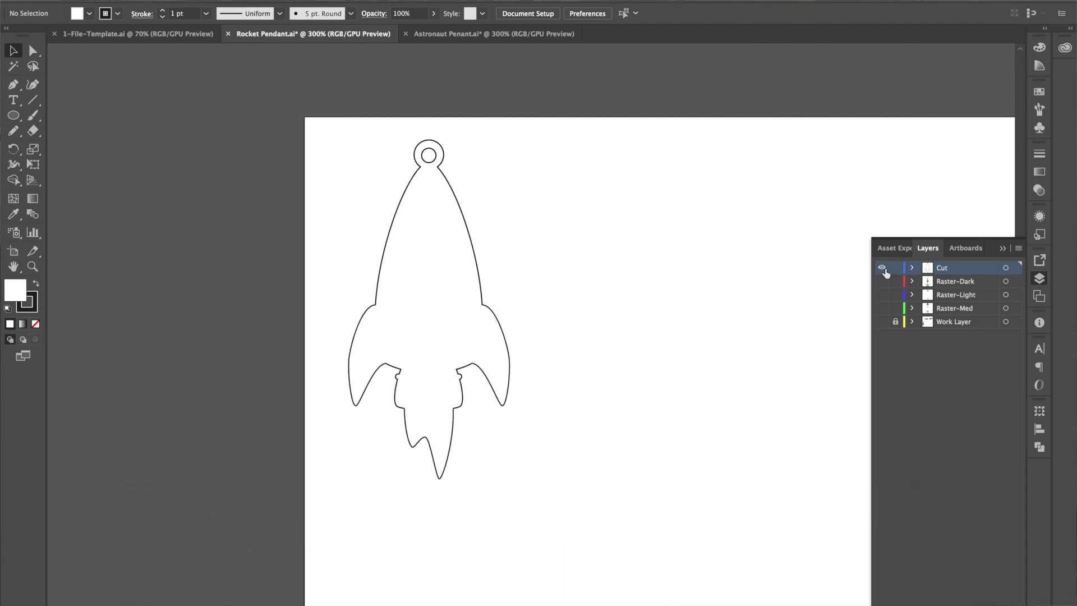
{"action": "left_click", "coordinate": [880, 269]}
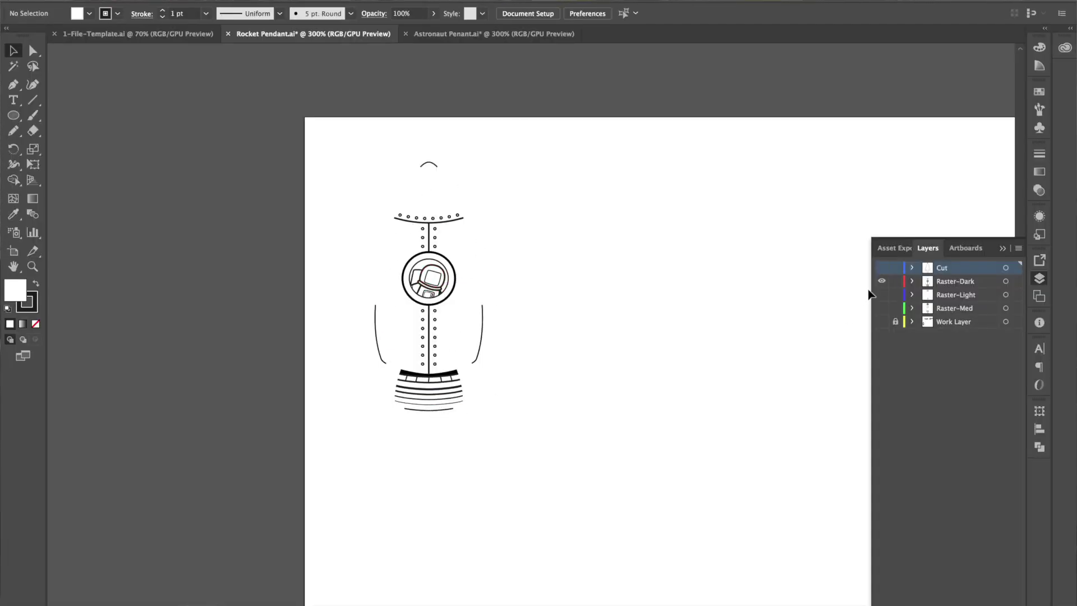
Step: Hide Raster-Dark, preview Raster-Med on and off, then show Raster-Light
{"action": "left_click", "coordinate": [883, 283]}
{"action": "left_click", "coordinate": [882, 308]}
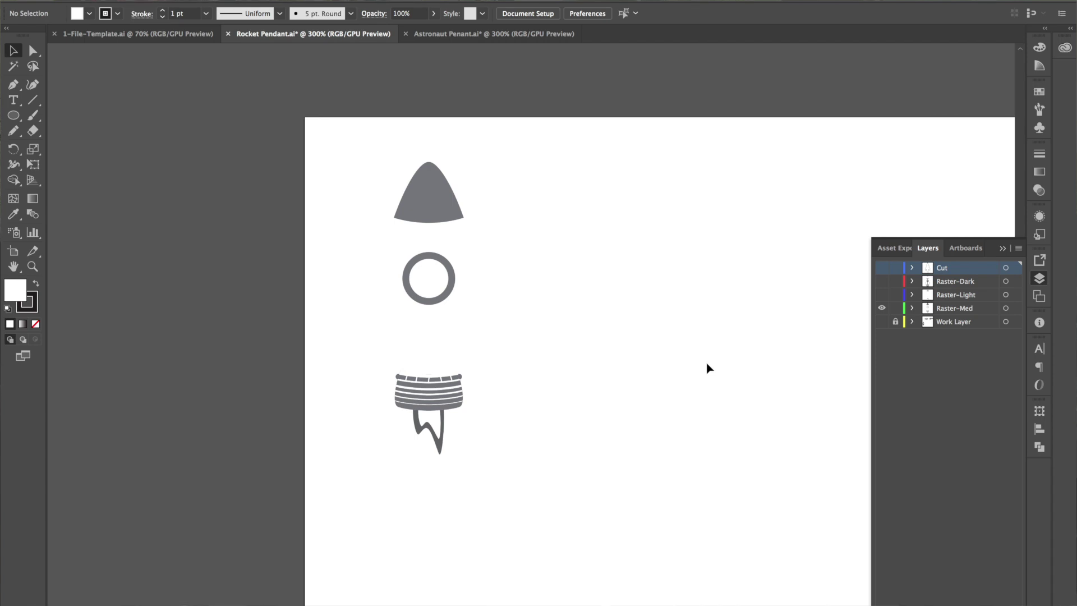
{"action": "left_click", "coordinate": [882, 308]}
{"action": "left_click", "coordinate": [882, 294]}
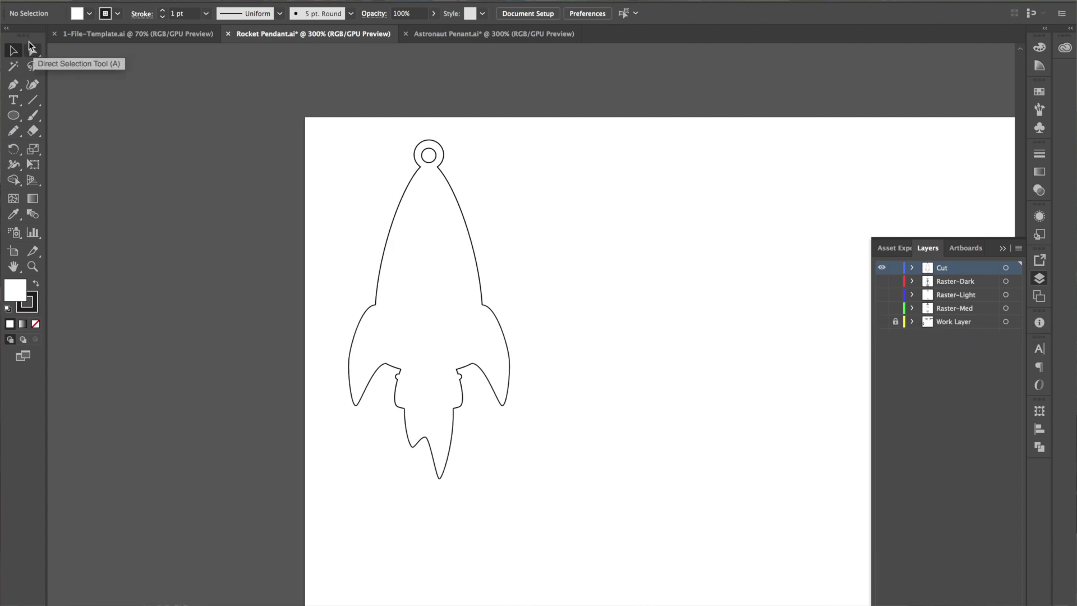
Step: Save a copy of the rocket file as Adobe PDF, deleting 'copy' from the file name
{"action": "left_click", "coordinate": [110, 0]}
{"action": "left_click", "coordinate": [166, 98]}
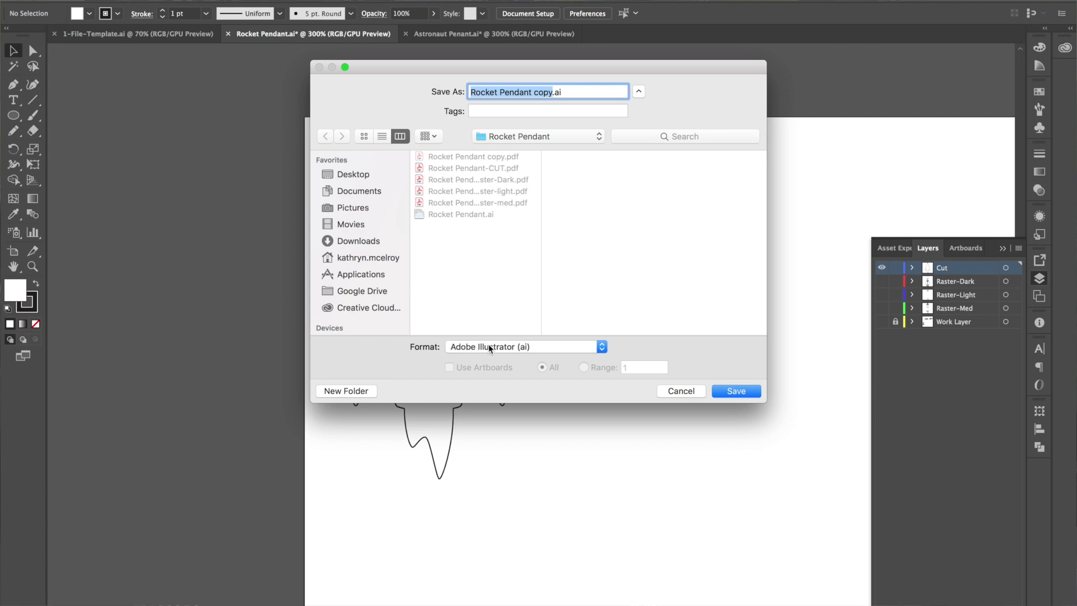
{"action": "left_click", "coordinate": [490, 347]}
{"action": "left_click", "coordinate": [492, 380]}
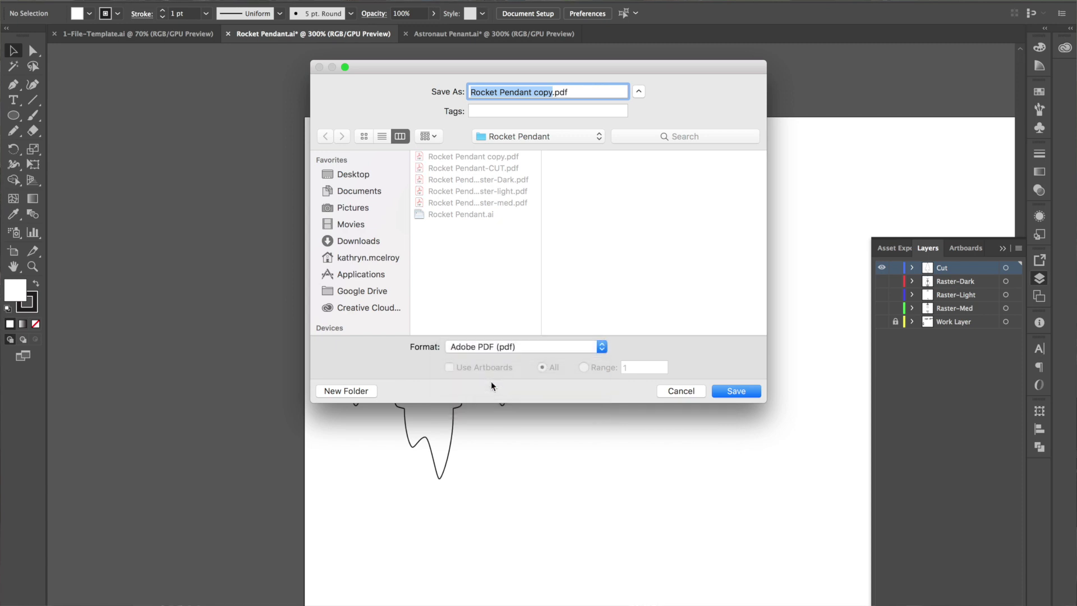
{"action": "double_click", "coordinate": [547, 92]}
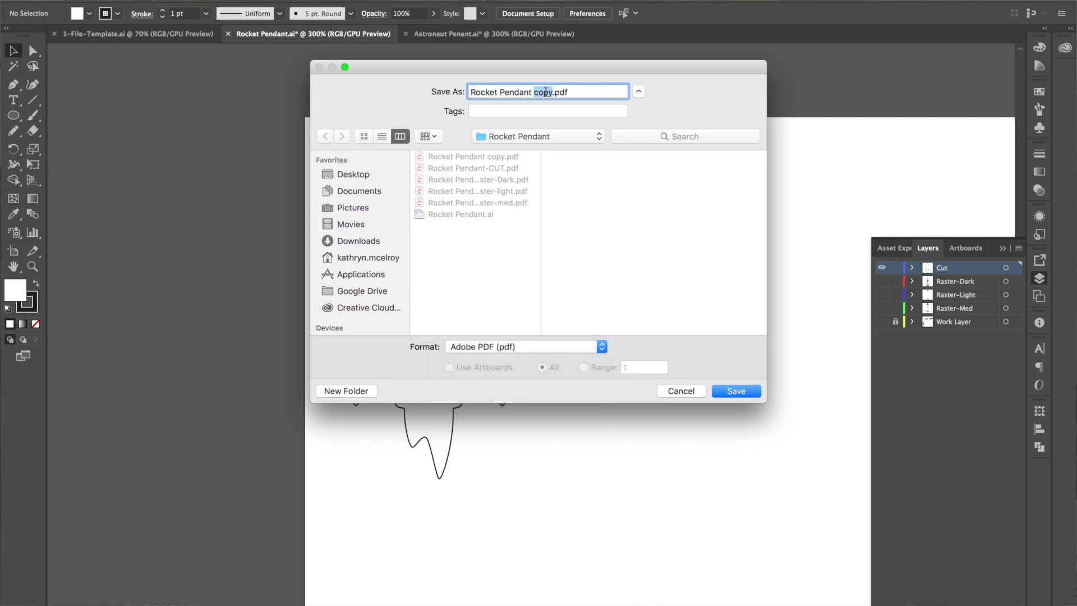
{"action": "key", "text": "BackSpace"}
{"action": "left_click", "coordinate": [734, 391]}
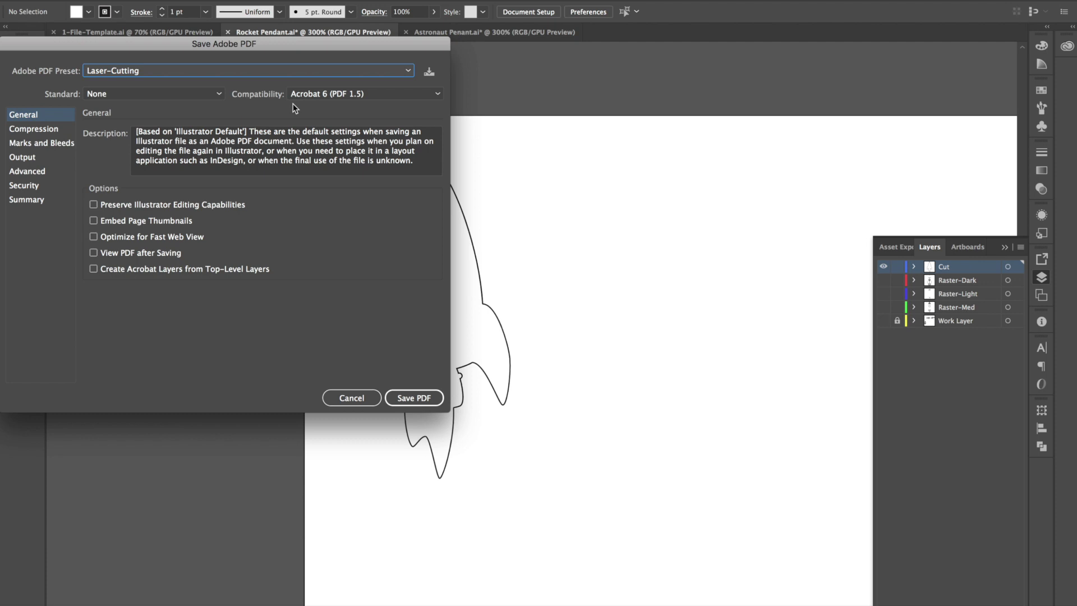
Step: Apply the Laser-Cutting PDF preset and write out the PDF
{"action": "left_click", "coordinate": [264, 72]}
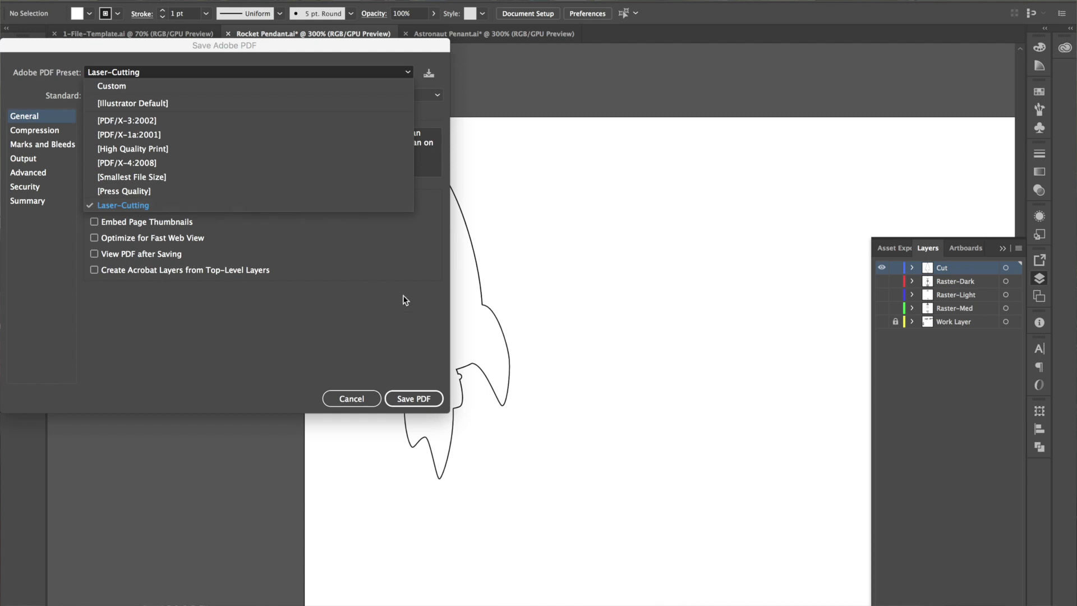
{"action": "left_click", "coordinate": [382, 293]}
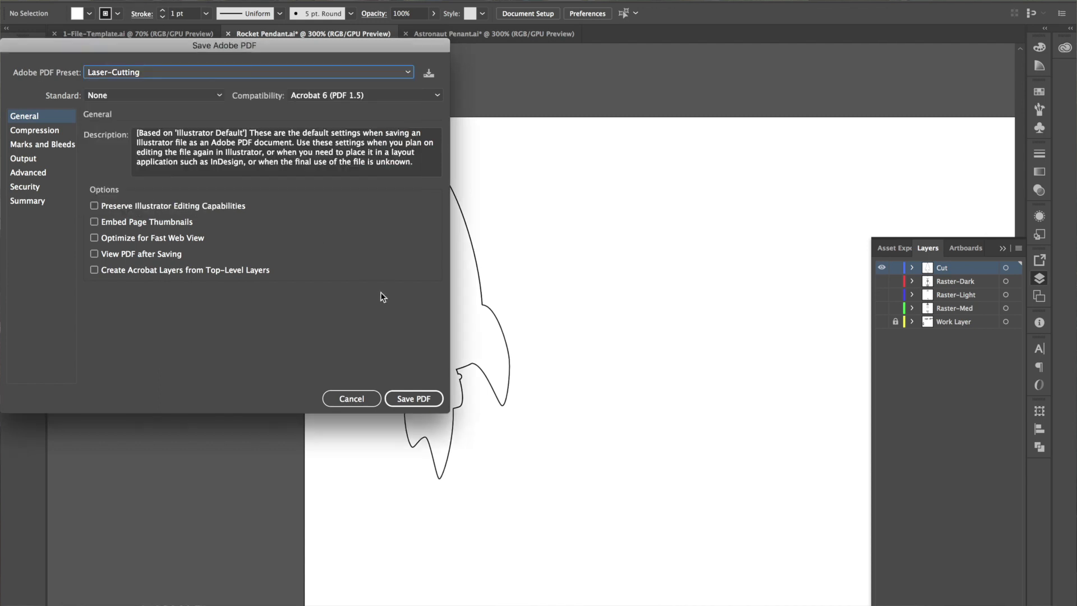
{"action": "left_click", "coordinate": [415, 398]}
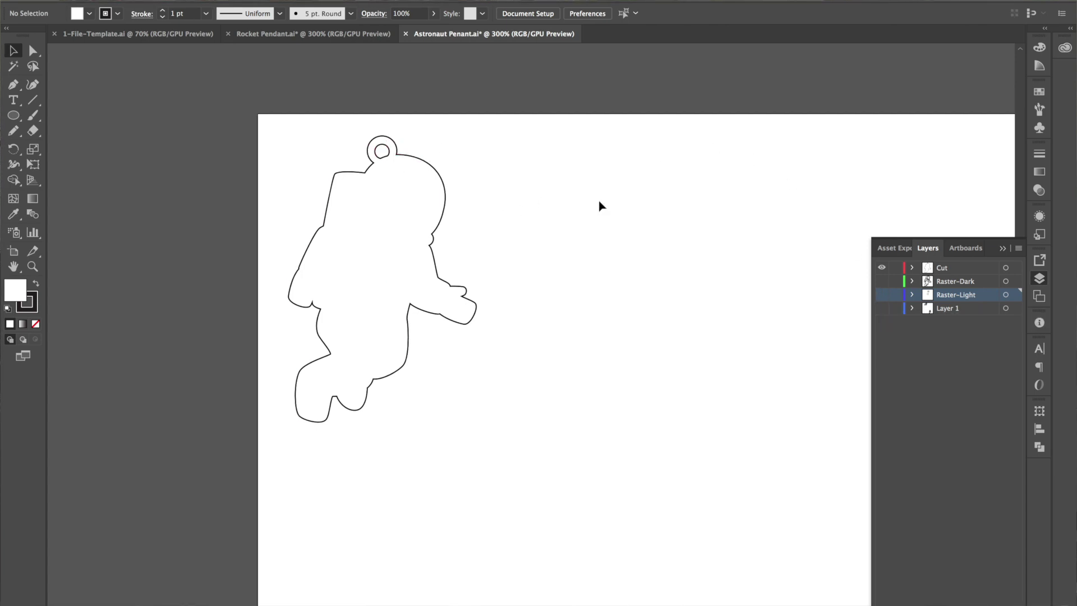
Step: Hide the Cut layer in Astronaut Penant.ai, leaving the artboard blank
{"action": "left_click", "coordinate": [882, 270]}
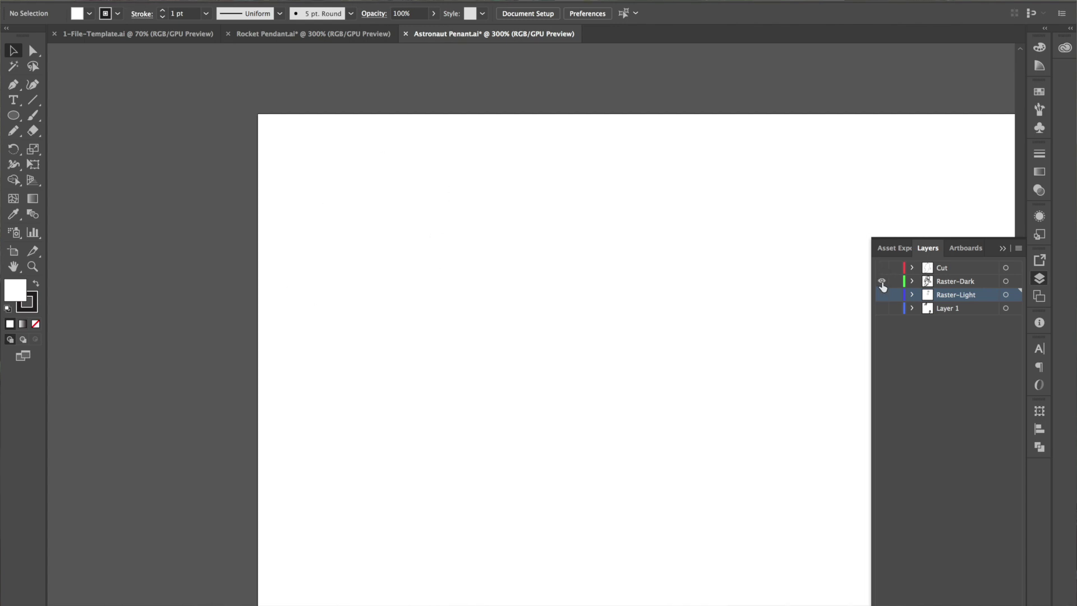
Step: Show Raster-Dark, toggle Raster-Light on, then hide Raster-Dark so only Raster-Light's grey visor and chest panel remain
{"action": "left_click", "coordinate": [882, 282]}
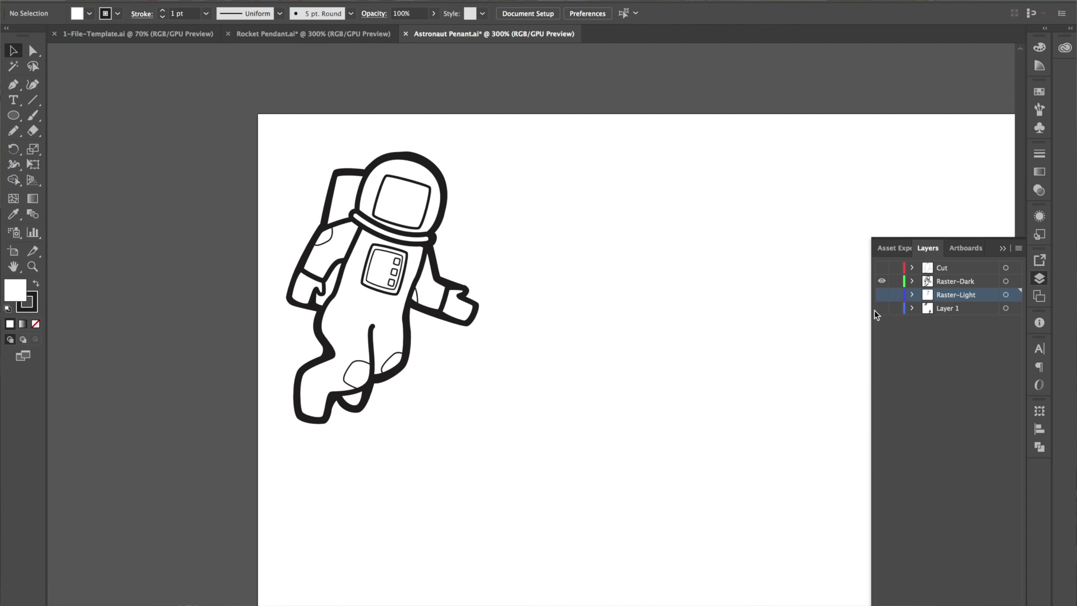
{"action": "left_click", "coordinate": [881, 295]}
{"action": "left_click", "coordinate": [882, 294]}
{"action": "left_click", "coordinate": [882, 295]}
{"action": "left_click", "coordinate": [882, 282]}
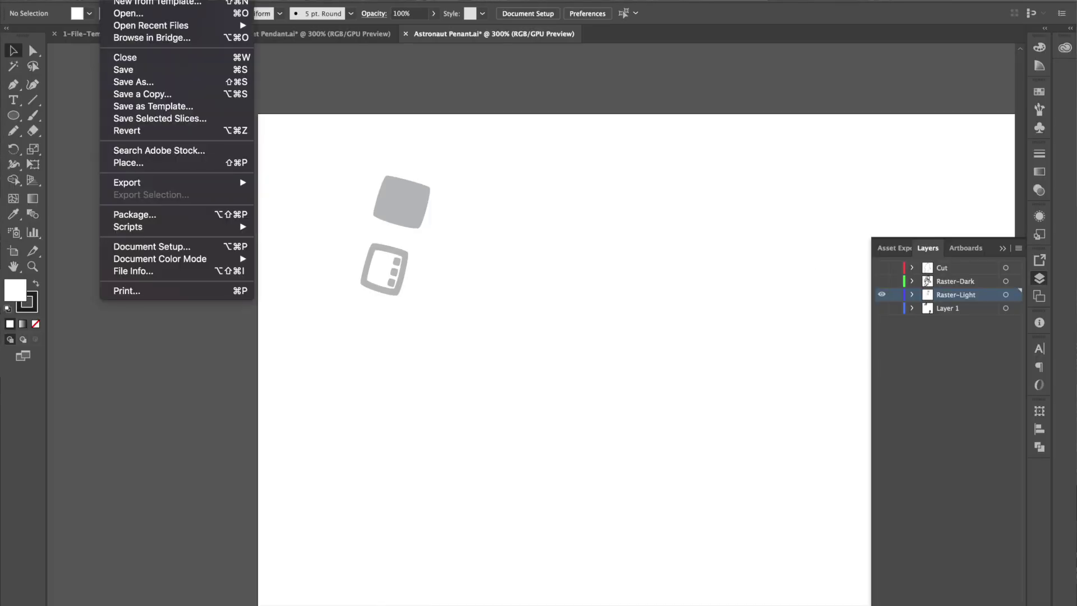
Step: Save the astronaut's Raster-Light layer as a PDF copy with the Laser-Cutting preset
{"action": "left_click", "coordinate": [154, 100]}
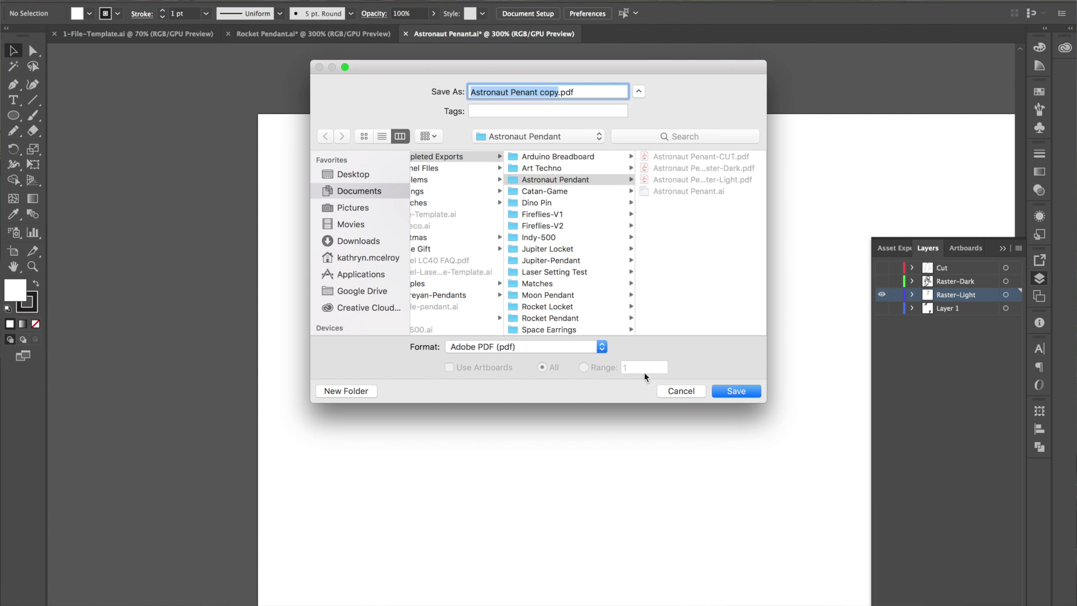
{"action": "left_click", "coordinate": [736, 391]}
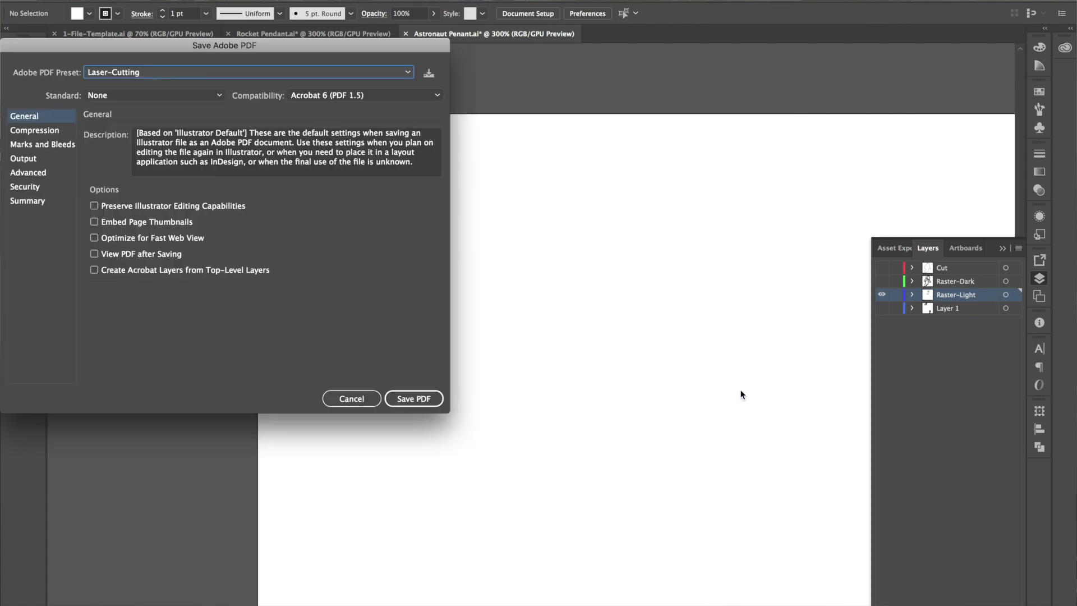
{"action": "left_click", "coordinate": [256, 72]}
{"action": "left_click", "coordinate": [223, 203]}
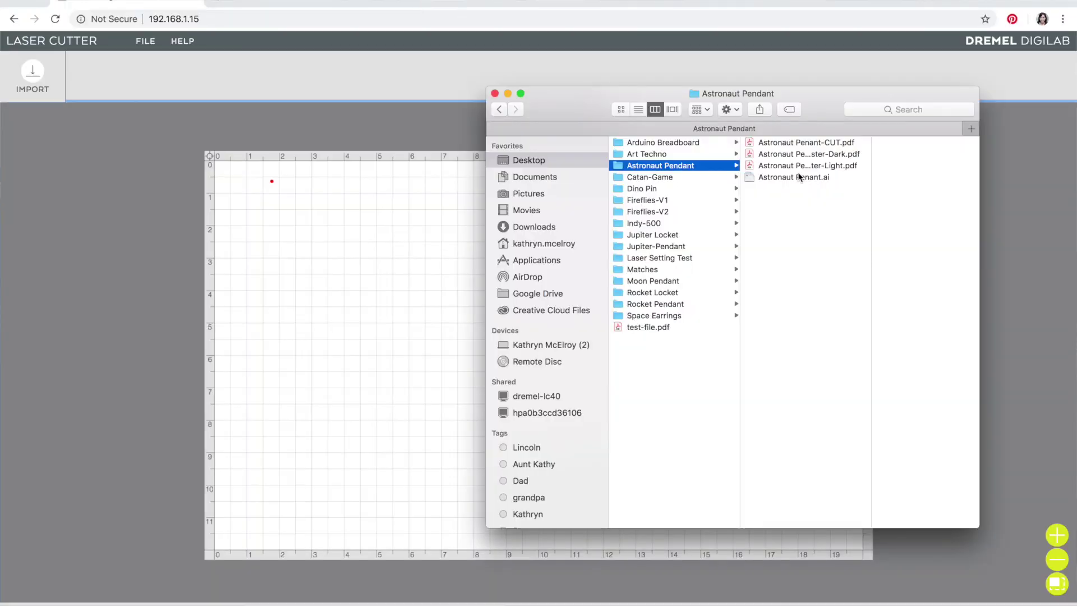
Step: Drag Astronaut Penant-Raster-Dark.pdf onto the laser bed and import it as engrave only
{"action": "left_click", "coordinate": [800, 156]}
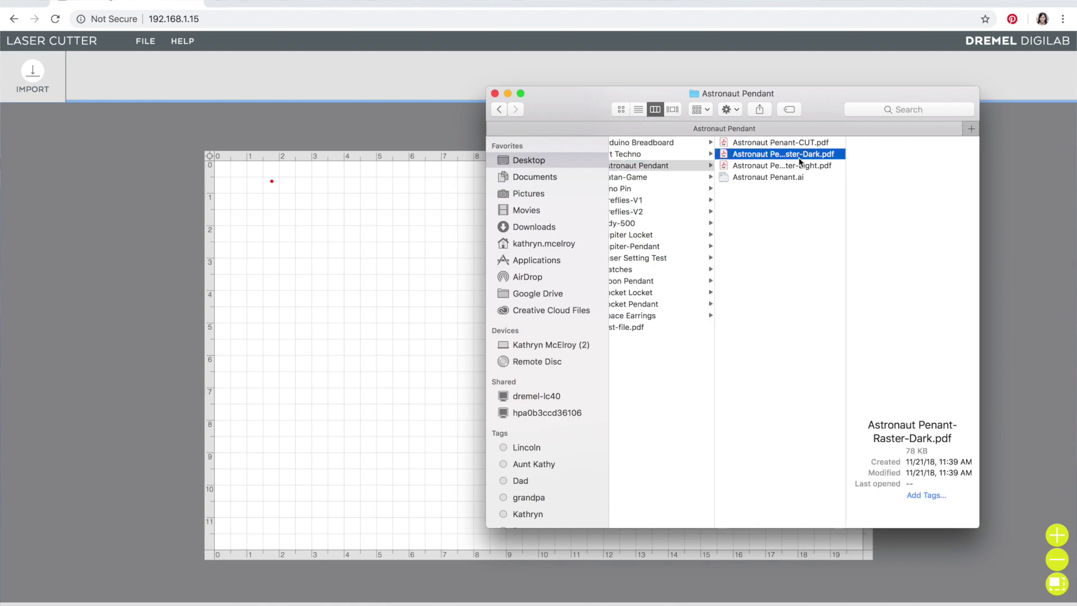
{"action": "left_click_drag", "start_coordinate": [787, 158], "coordinate": [393, 241]}
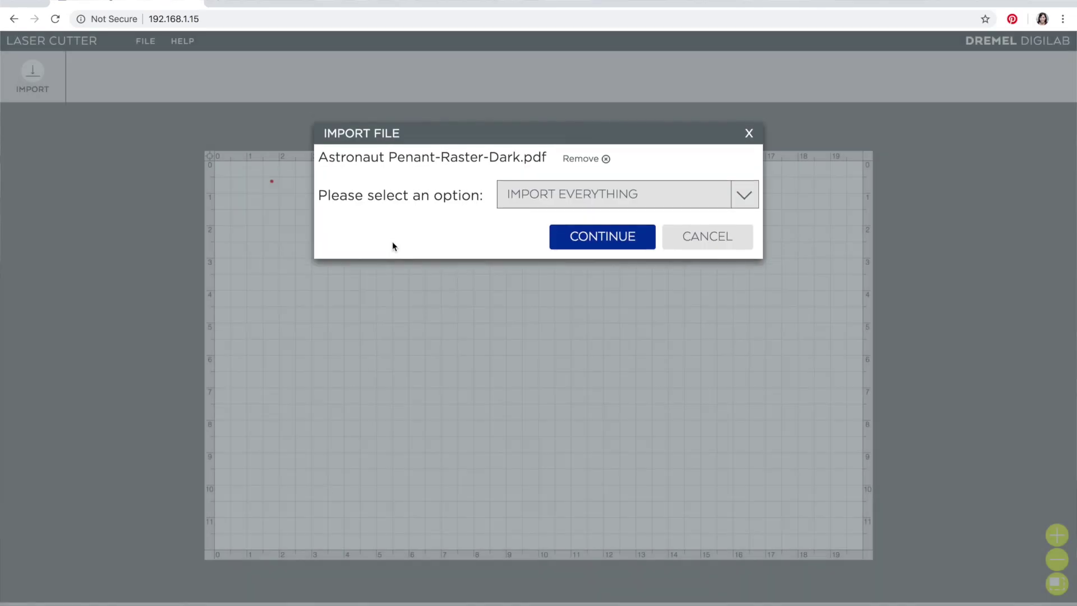
{"action": "left_click", "coordinate": [545, 197]}
{"action": "left_click", "coordinate": [565, 259]}
{"action": "left_click", "coordinate": [586, 242]}
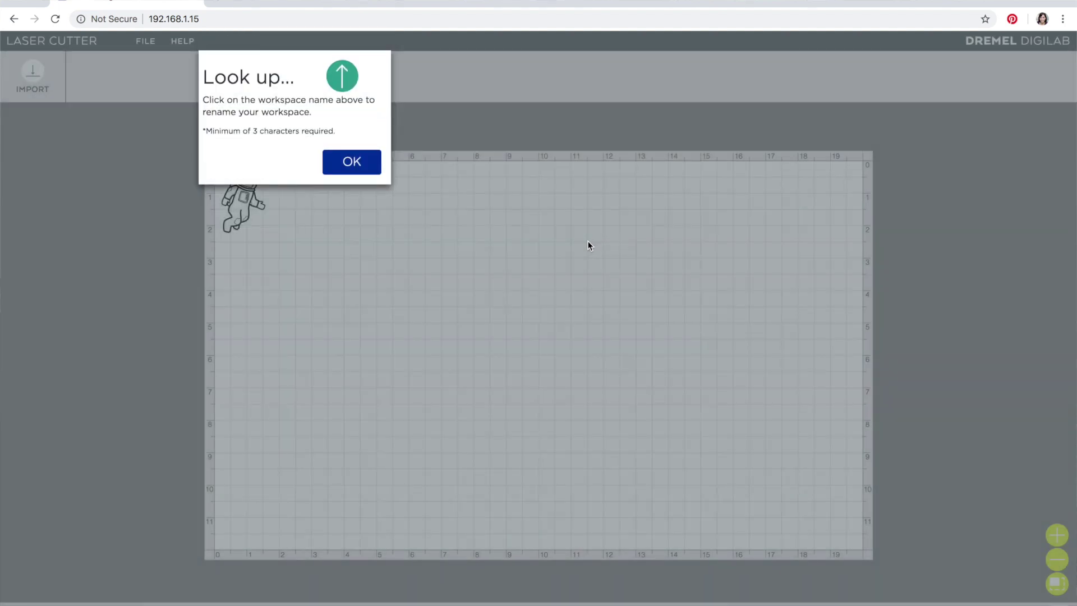
Step: Dismiss the tip, name the project ASTRONAUT-PENDANT, and select the astronaut artwork
{"action": "left_click", "coordinate": [336, 169]}
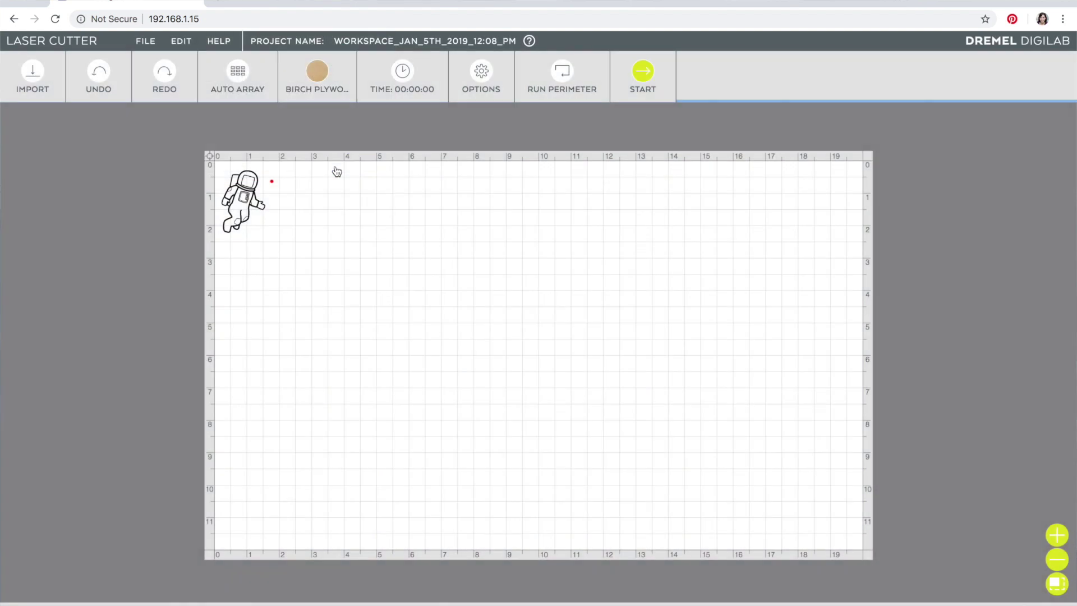
{"action": "left_click", "coordinate": [366, 45]}
{"action": "type", "text": "ASTRONAUG"}
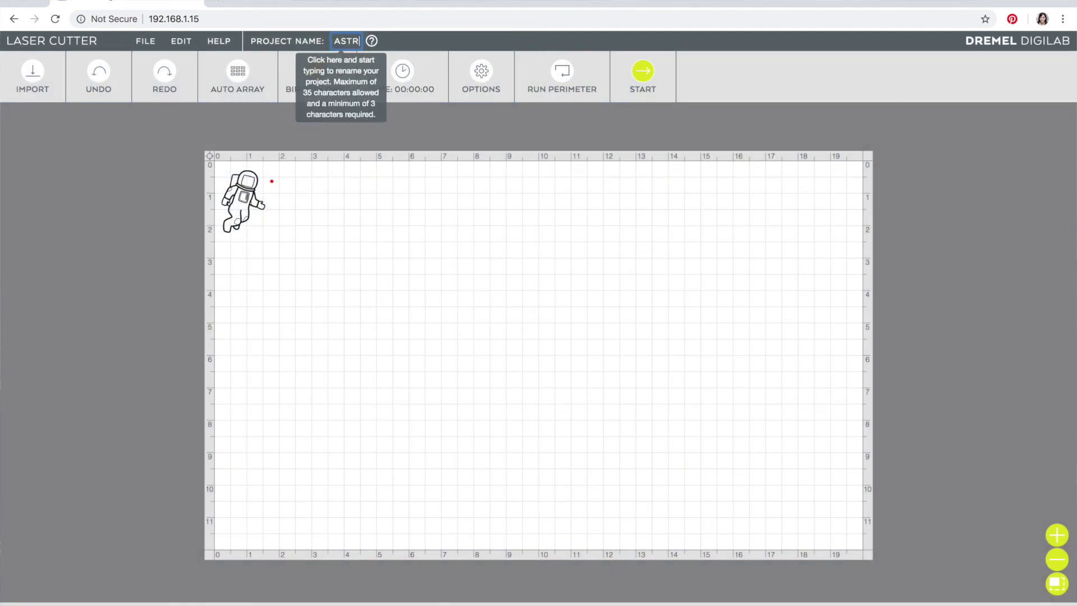
{"action": "key", "text": "BackSpace"}
{"action": "key", "text": "BackSpace"}
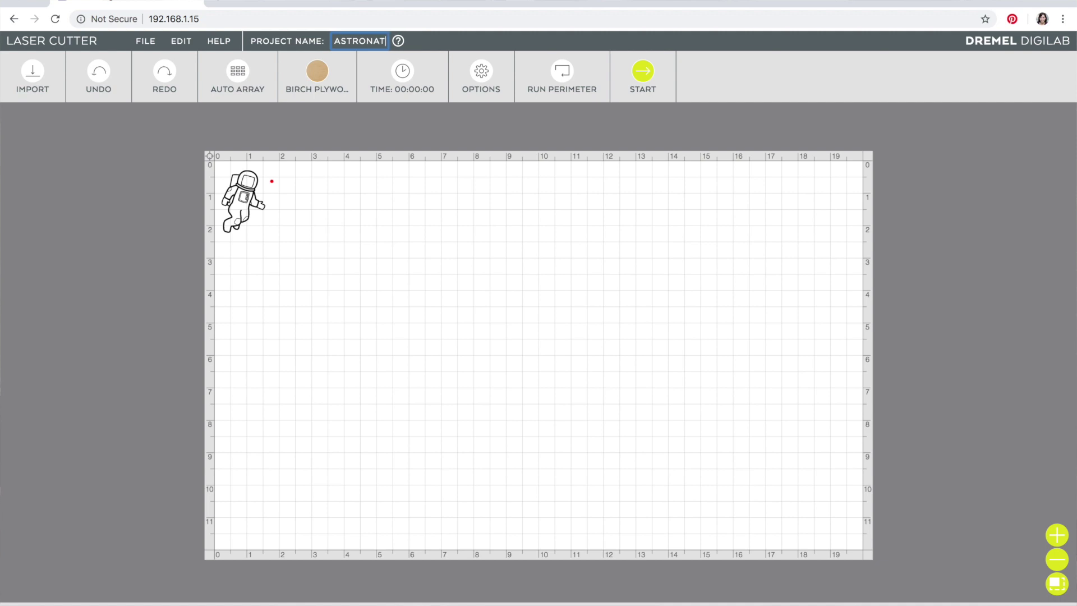
{"action": "type", "text": "UT-PENDANT"}
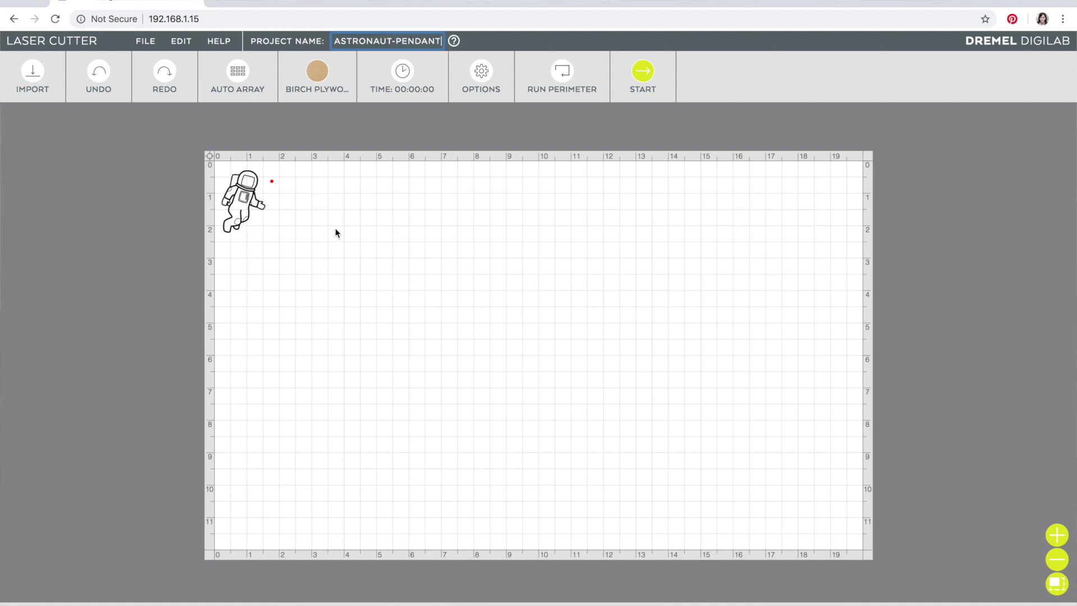
{"action": "key", "text": "Return"}
{"action": "left_click", "coordinate": [259, 196]}
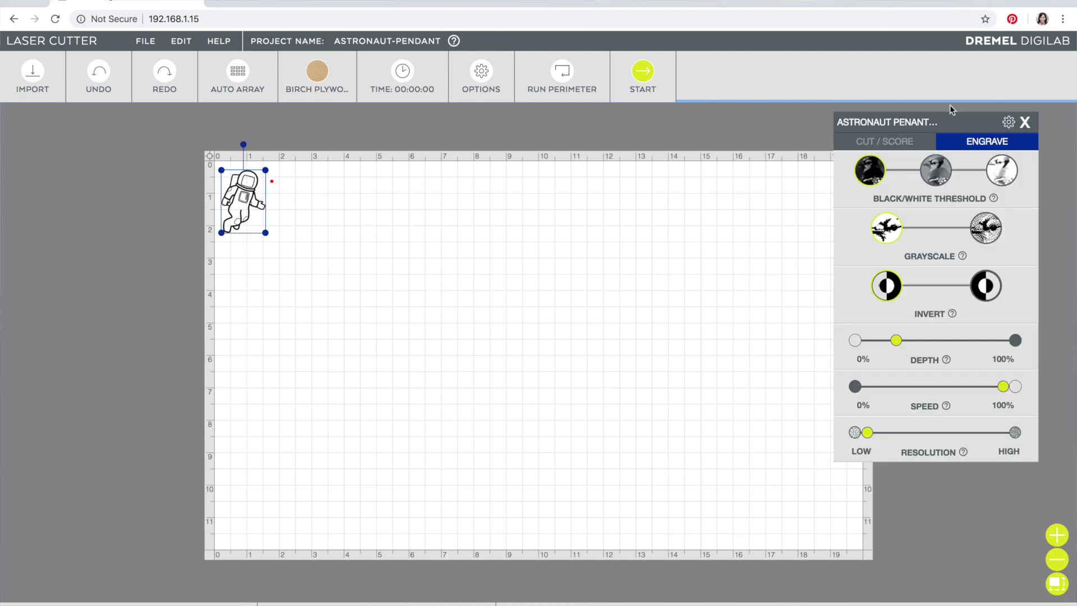
Step: Switch the Engrave panel to numeric fields and set depth 90%, speed 50%, resolution Medium
{"action": "left_click", "coordinate": [1008, 123]}
{"action": "left_click_drag", "start_coordinate": [959, 120], "coordinate": [680, 132]}
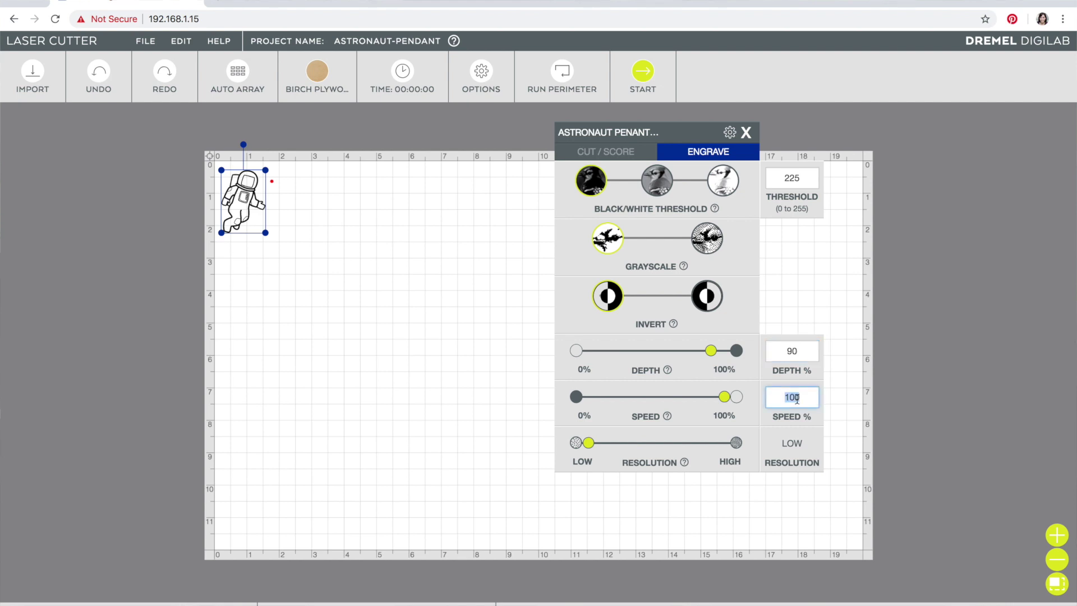
{"action": "type", "text": "50"}
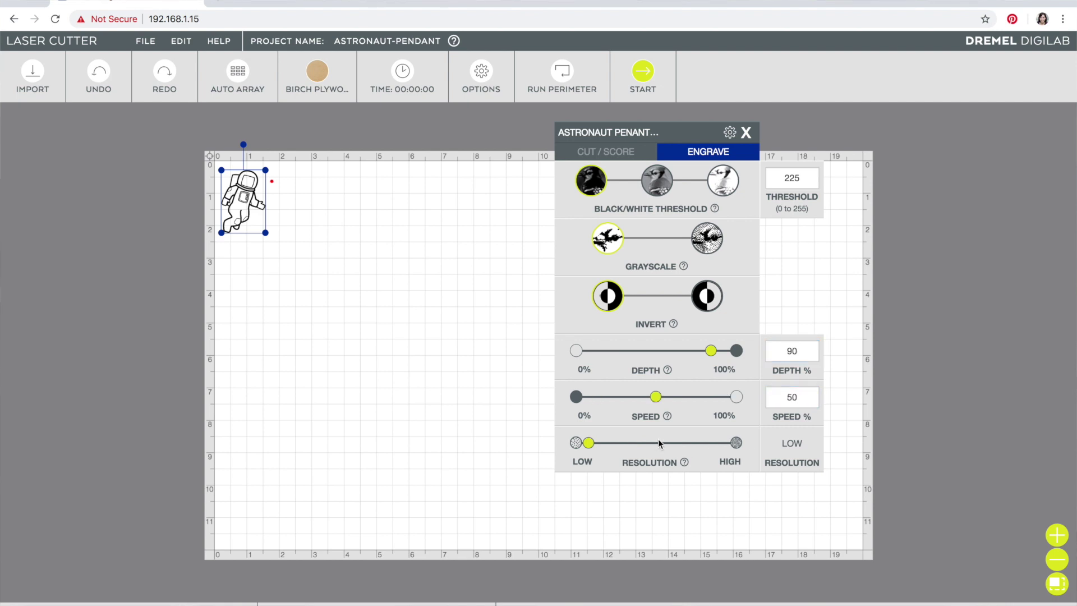
{"action": "left_click", "coordinate": [657, 443]}
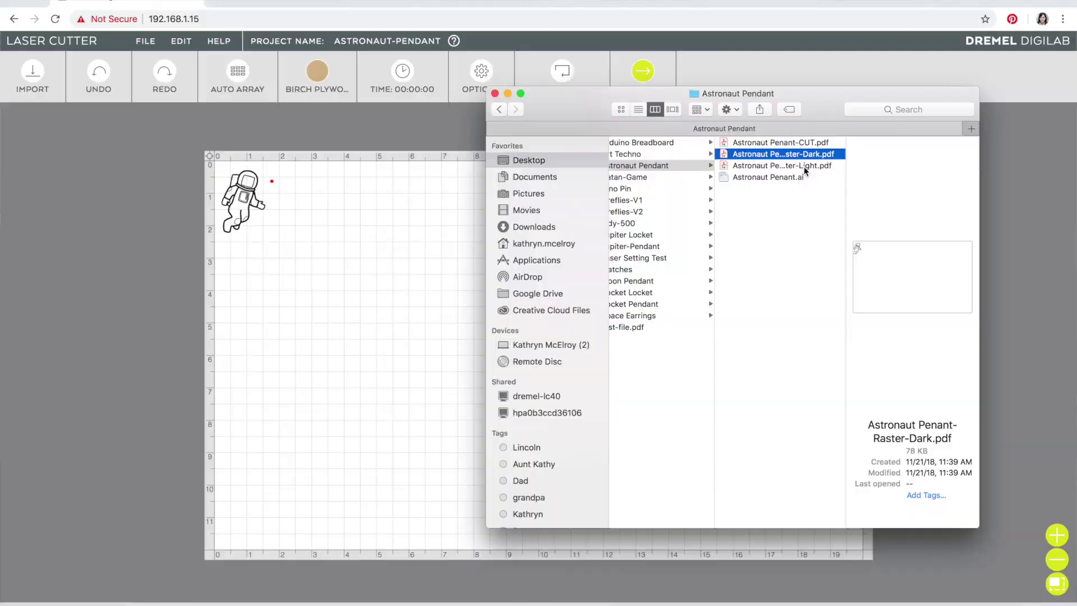
Step: Import Astronaut Penant-Raster-Light.pdf onto the canvas as engrave-only
{"action": "left_click_drag", "start_coordinate": [783, 154], "coordinate": [435, 268]}
{"action": "left_click", "coordinate": [515, 198]}
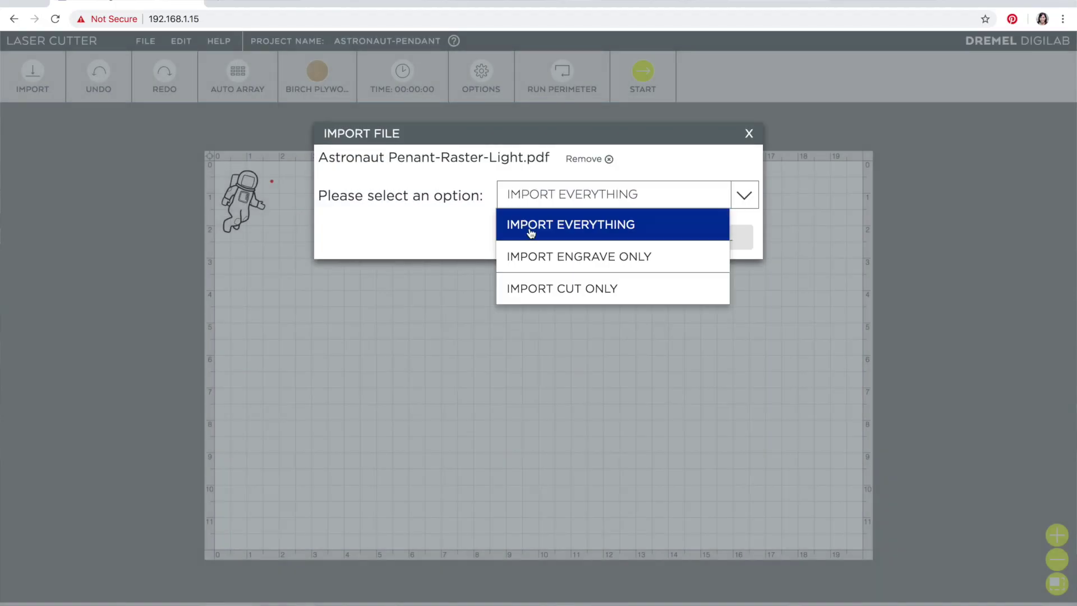
{"action": "left_click", "coordinate": [542, 256]}
{"action": "left_click", "coordinate": [585, 238]}
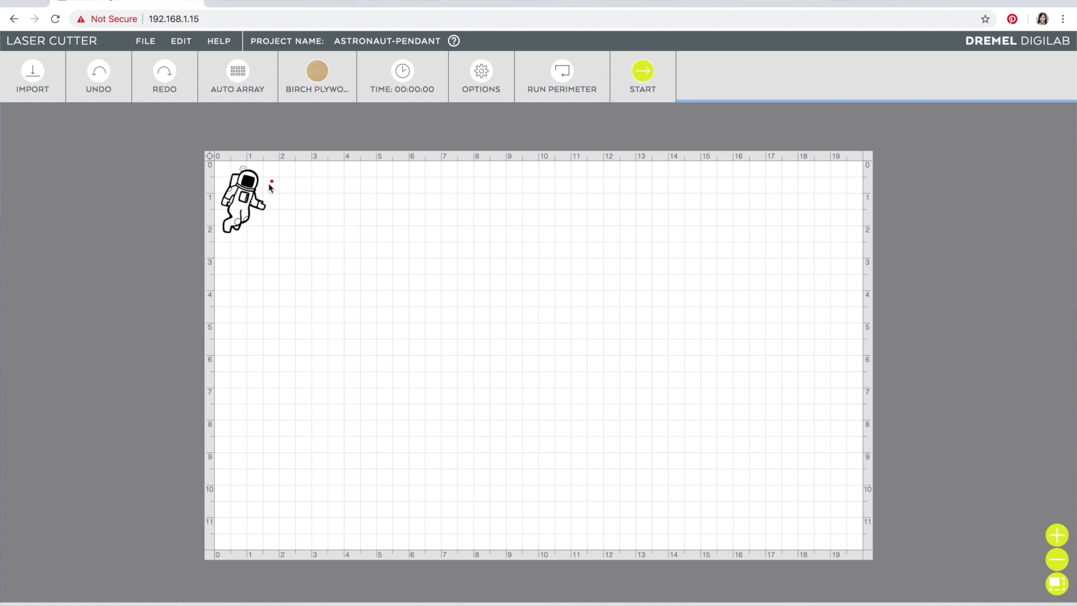
Step: Set the light engrave layer to 60% depth, 100% speed and medium resolution
{"action": "left_click", "coordinate": [246, 185]}
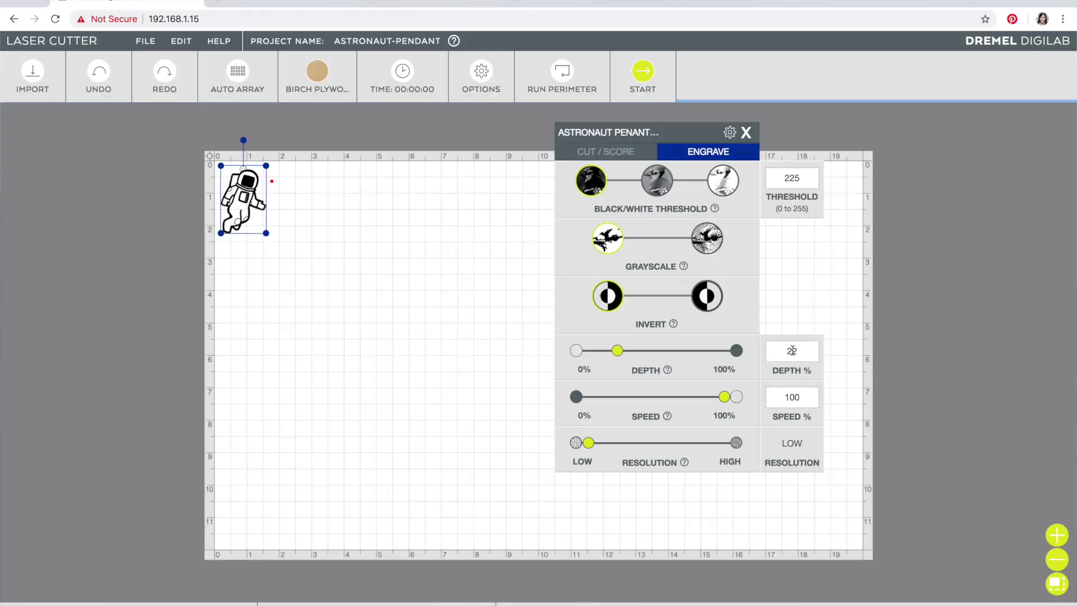
{"action": "double_click", "coordinate": [792, 351]}
{"action": "type", "text": "60"}
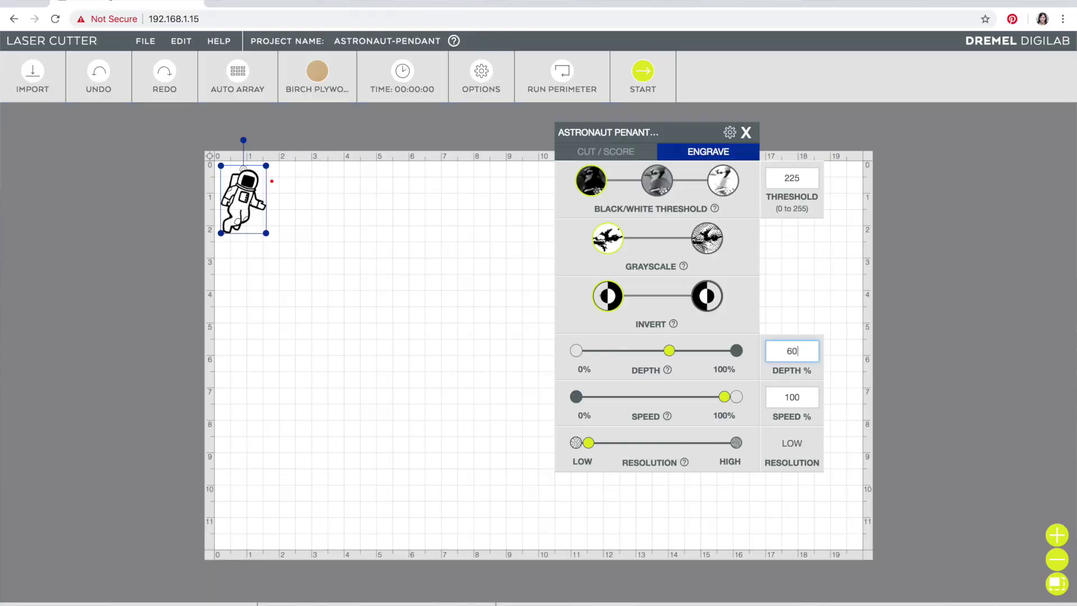
{"action": "double_click", "coordinate": [792, 400]}
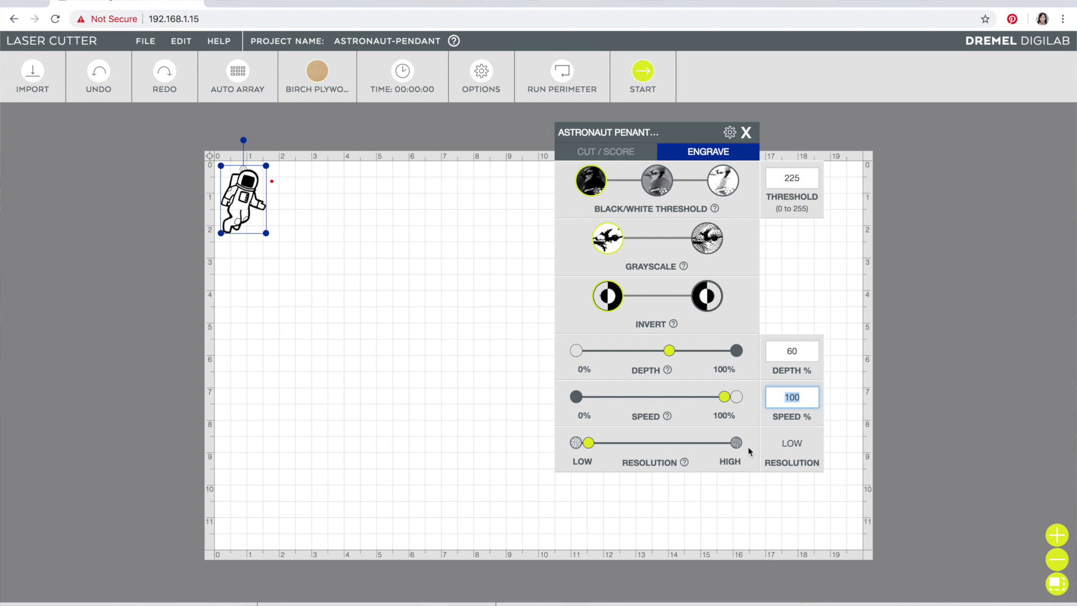
{"action": "left_click", "coordinate": [661, 443]}
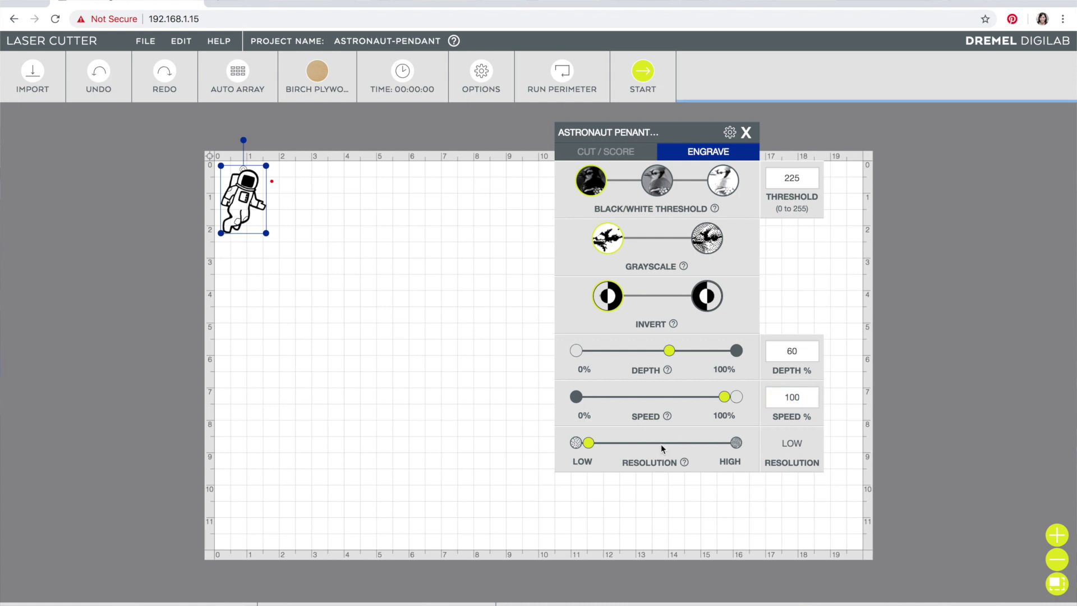
{"action": "left_click", "coordinate": [484, 406]}
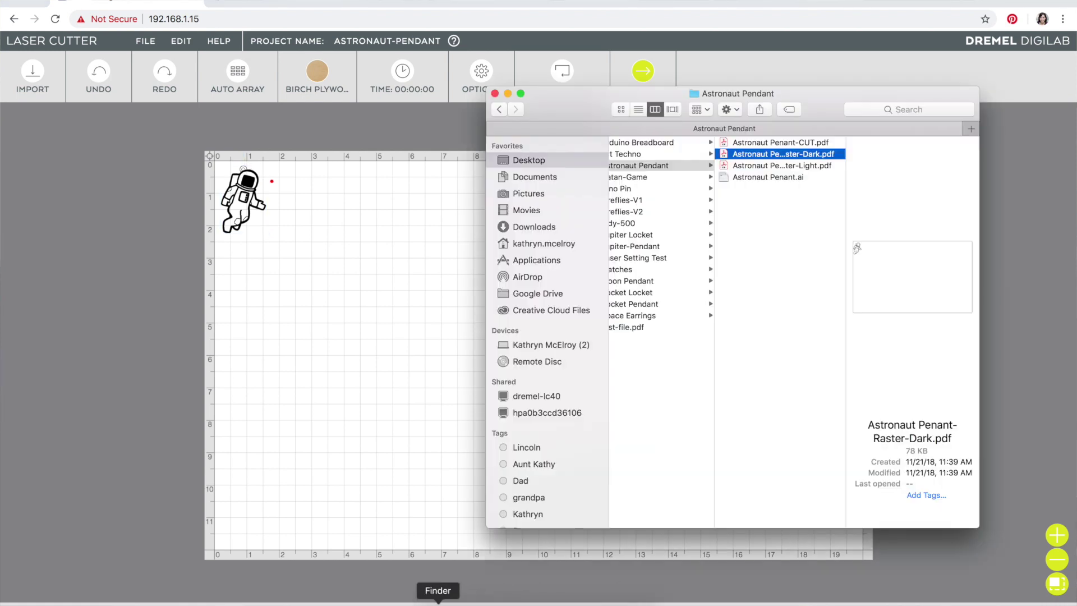
{"action": "left_click", "coordinate": [438, 600]}
Step: Import Astronaut Penant-CUT.pdf onto the canvas as cut-only
{"action": "left_click_drag", "start_coordinate": [790, 145], "coordinate": [509, 216]}
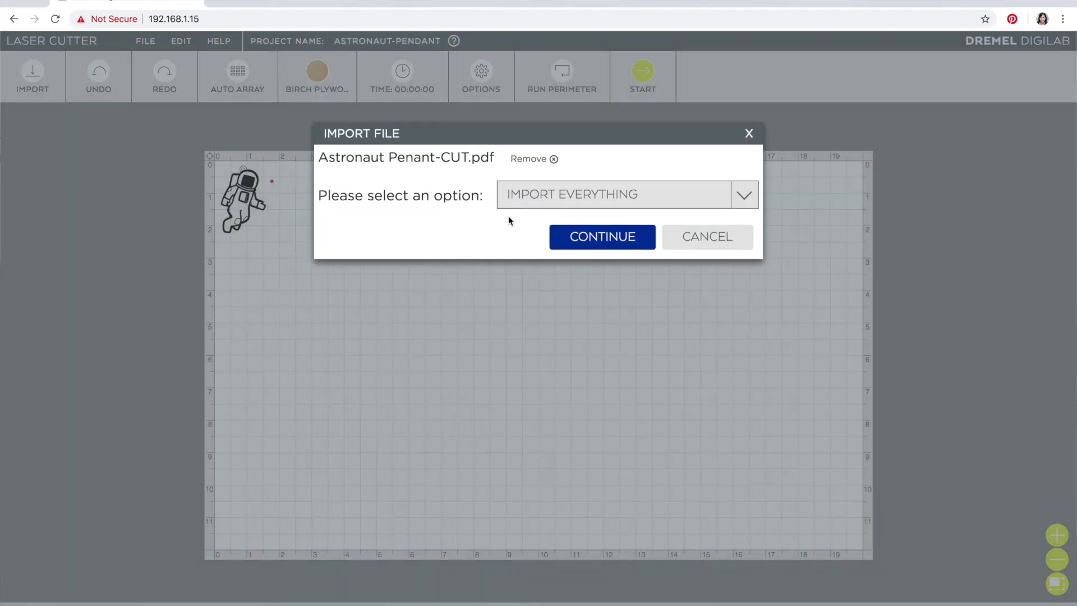
{"action": "left_click", "coordinate": [534, 189]}
{"action": "left_click", "coordinate": [551, 289]}
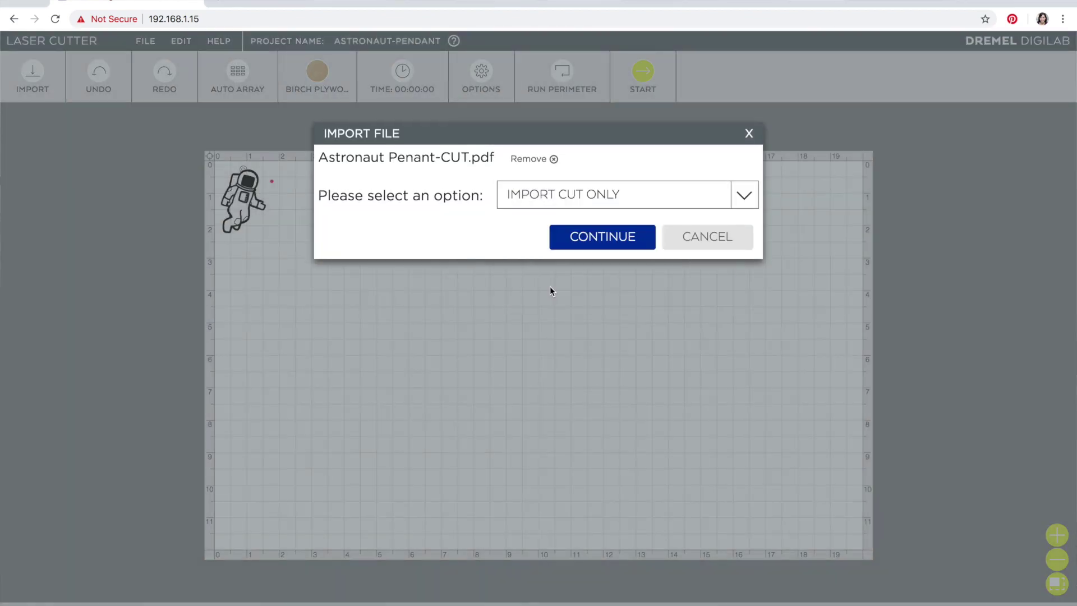
{"action": "left_click", "coordinate": [586, 237]}
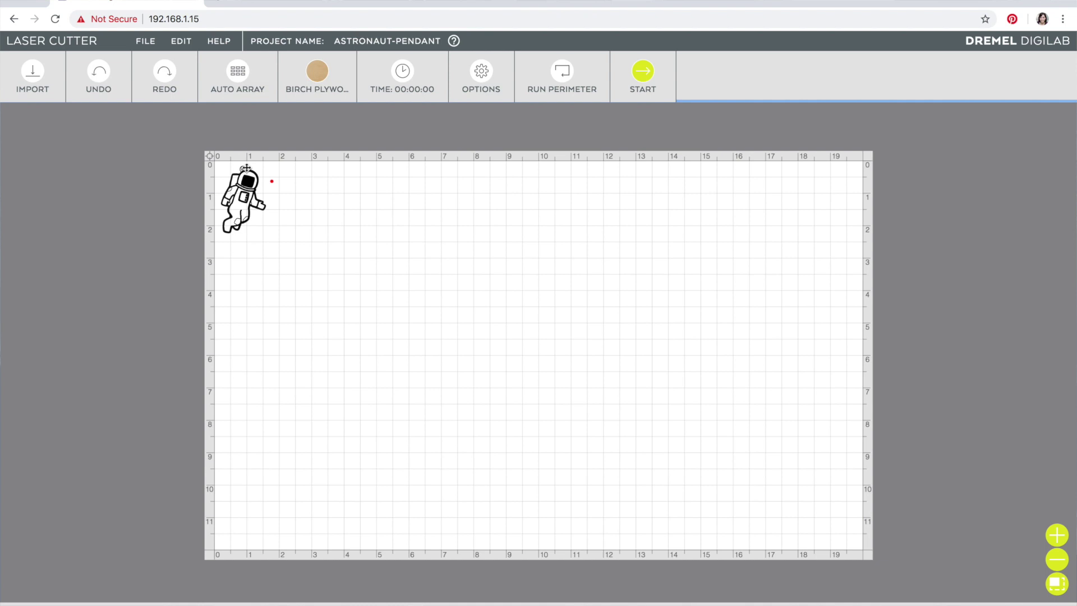
Step: Set the cut layer's material to Birch Plywood 1/16"
{"action": "left_click", "coordinate": [244, 169]}
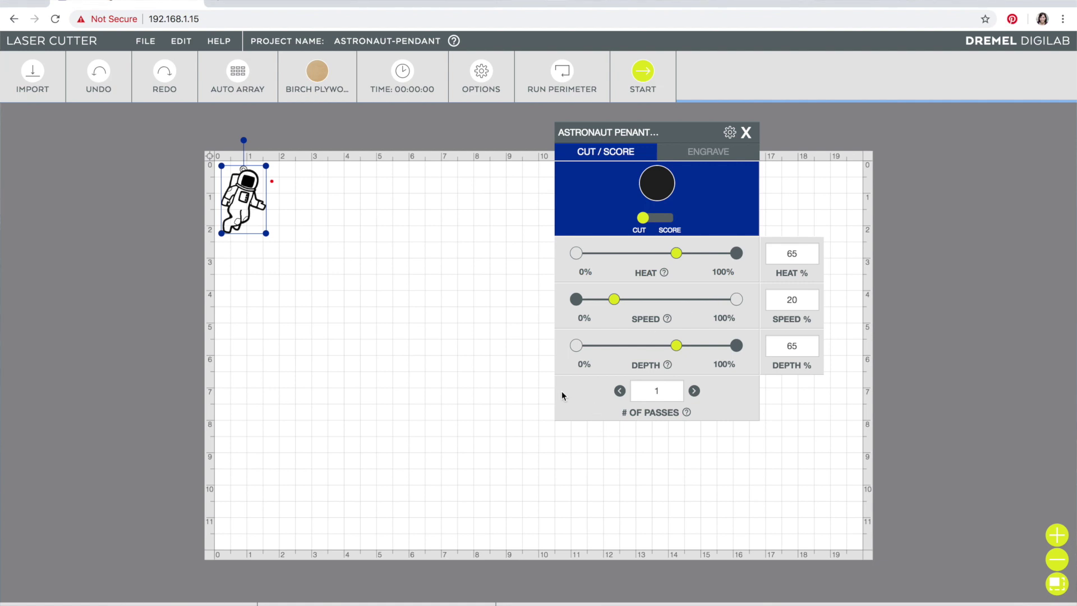
{"action": "left_click", "coordinate": [322, 98]}
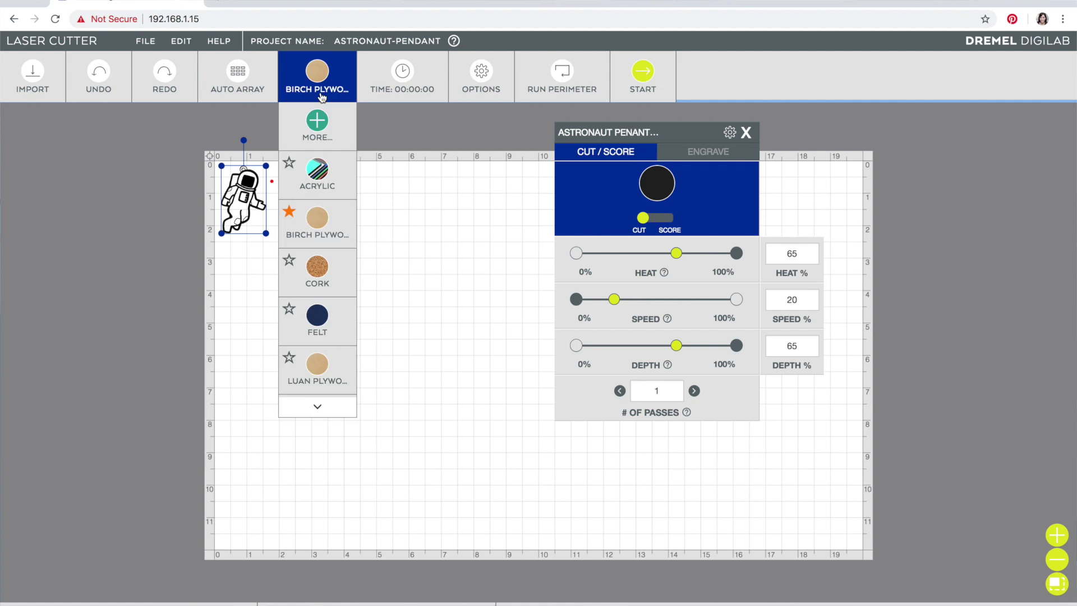
{"action": "mouse_move", "coordinate": [310, 236]}
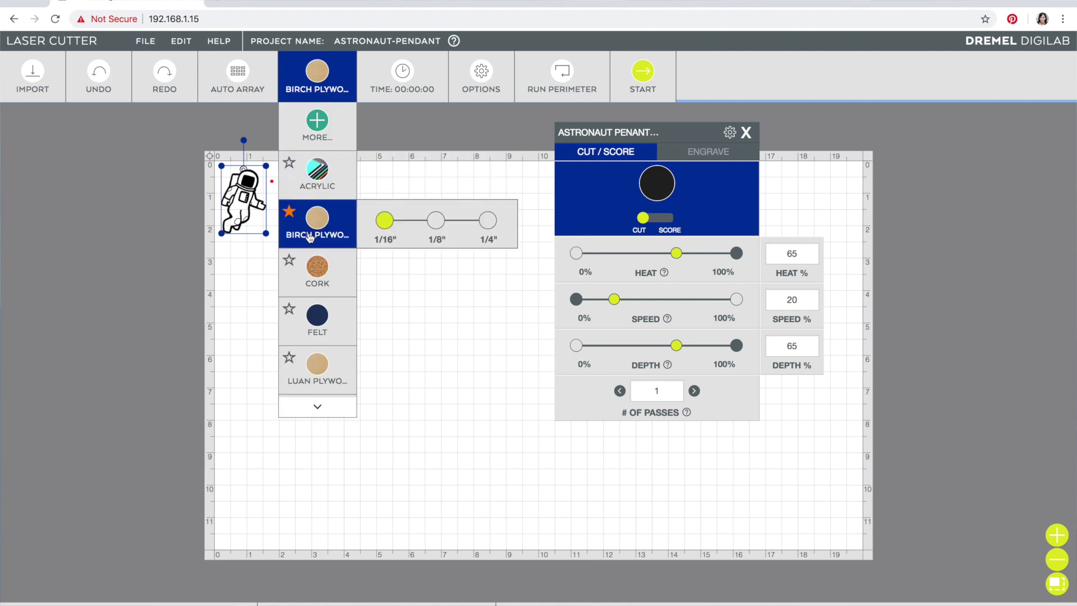
{"action": "left_click", "coordinate": [385, 221]}
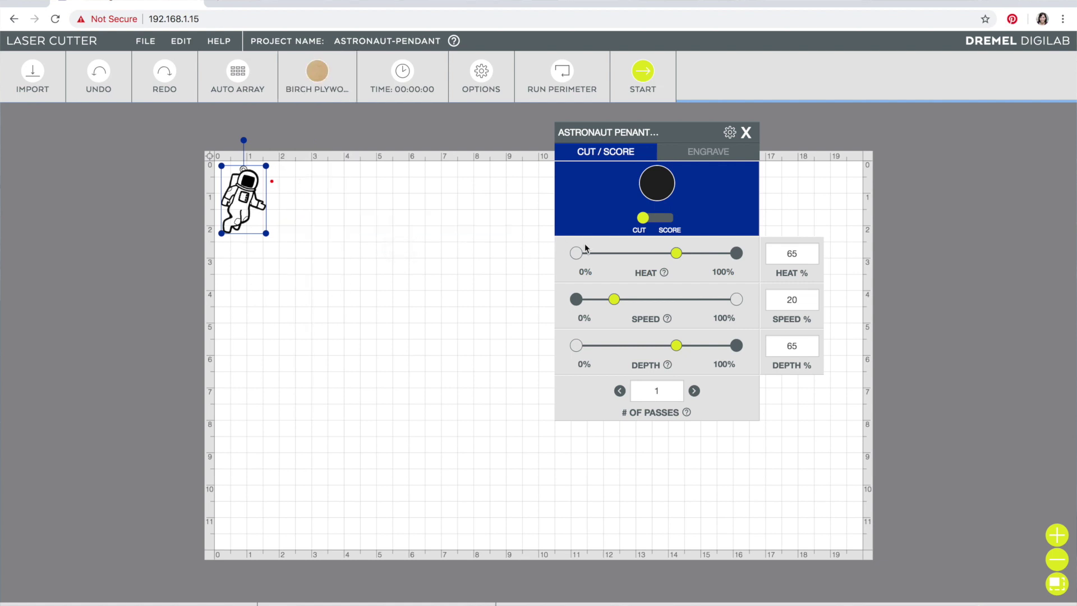
{"action": "left_click", "coordinate": [406, 314]}
Step: Zoom in and out on the astronaut to inspect the cut outline against the engraving
{"action": "scroll", "coordinate": [264, 180], "scroll_direction": "up", "scroll_amount": 6}
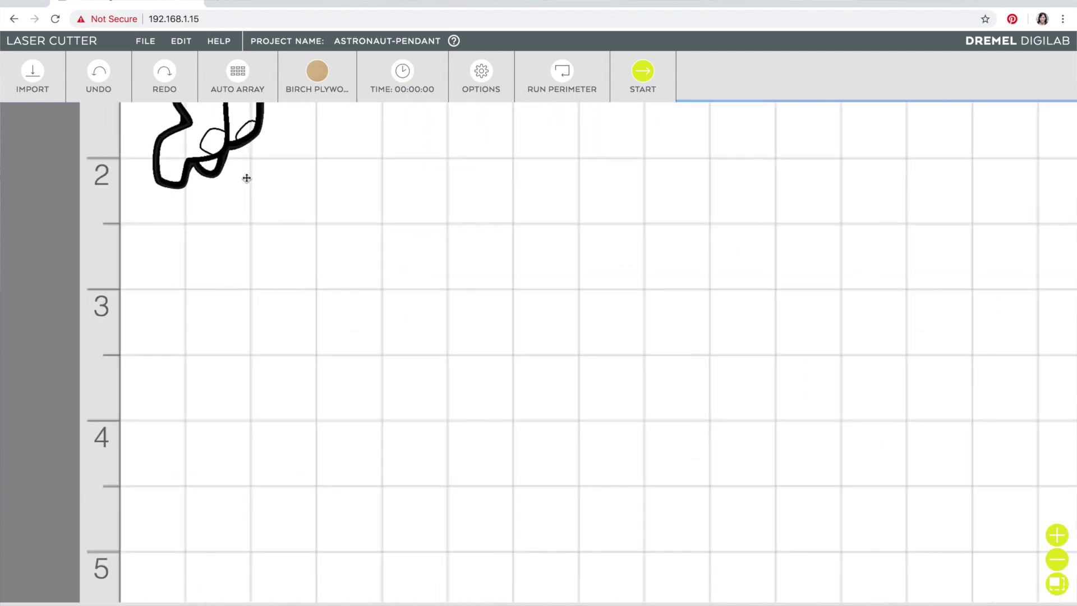
{"action": "scroll", "coordinate": [257, 221], "scroll_direction": "down", "scroll_amount": 5}
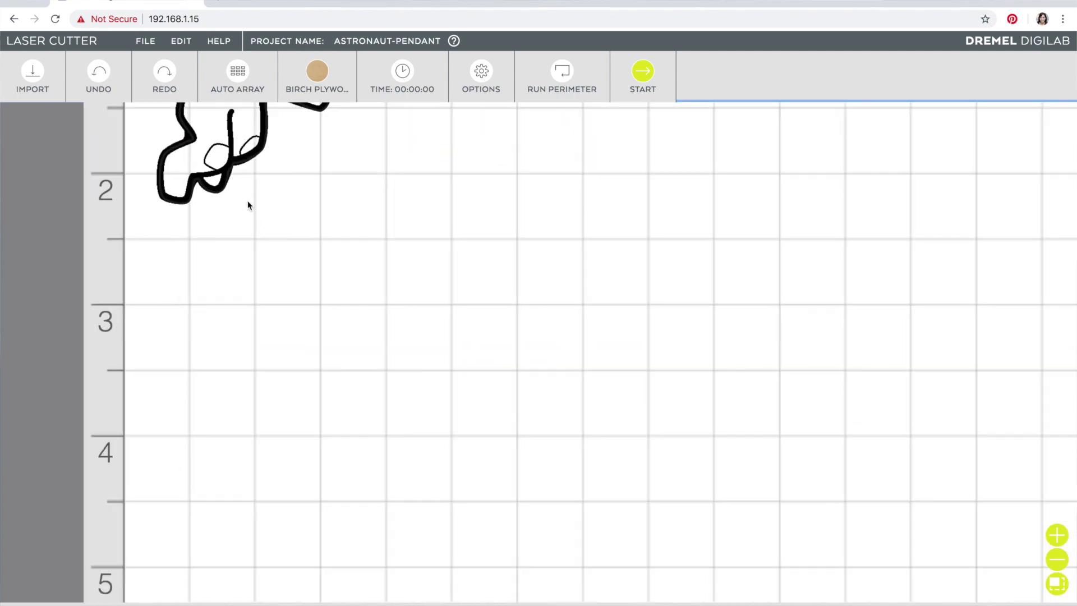
{"action": "scroll", "coordinate": [245, 196], "scroll_direction": "down", "scroll_amount": 5}
{"action": "scroll", "coordinate": [226, 140], "scroll_direction": "up", "scroll_amount": 8}
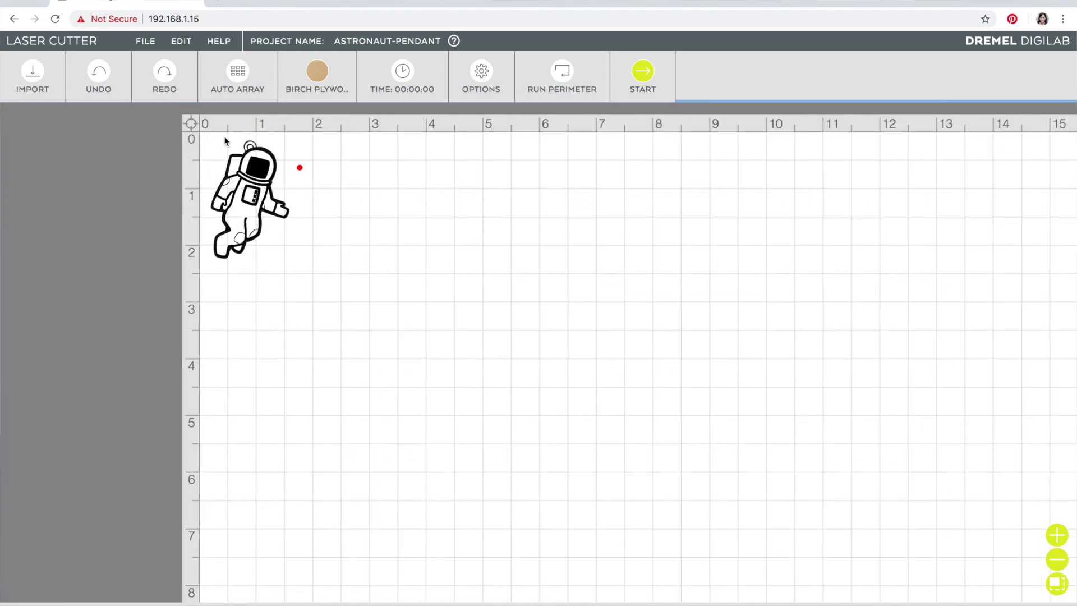
{"action": "scroll", "coordinate": [405, 217], "scroll_direction": "down", "scroll_amount": 5}
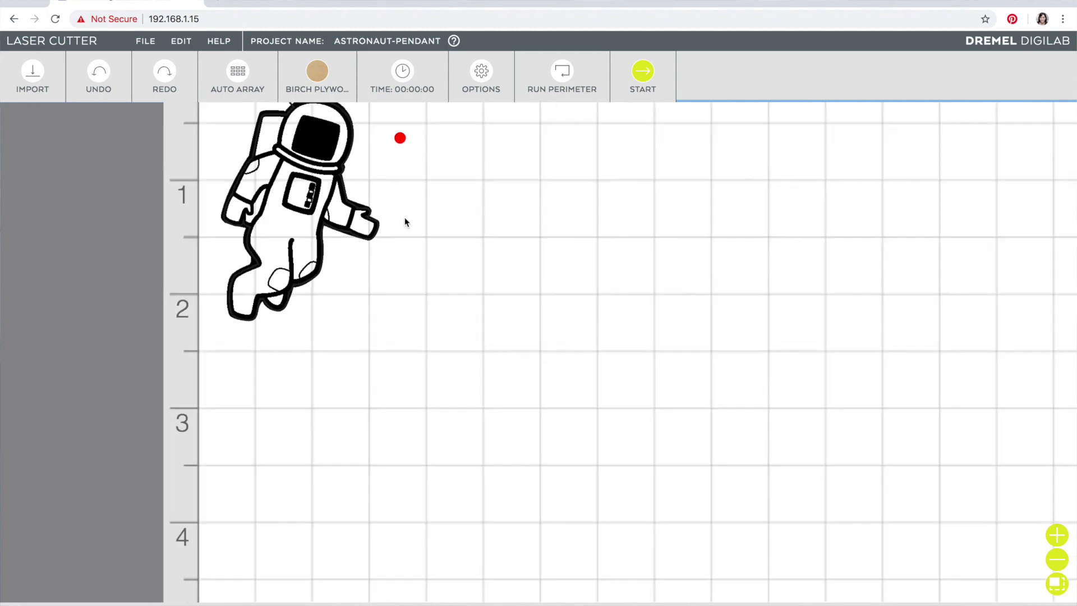
{"action": "scroll", "coordinate": [353, 244], "scroll_direction": "up", "scroll_amount": 5}
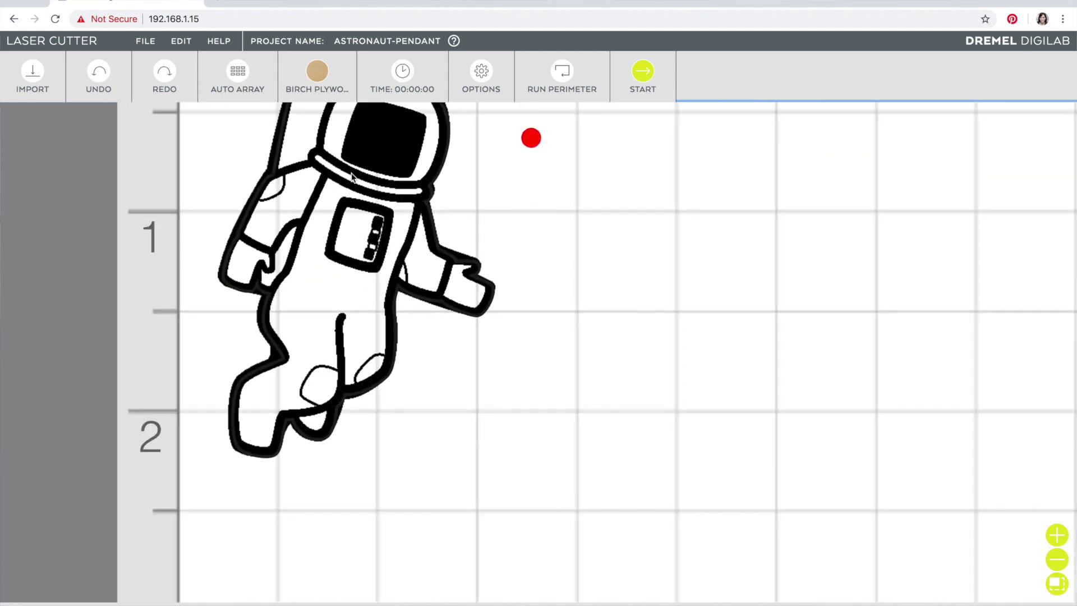
Step: Select the whole astronaut design, close the Cut/Score panel and zoom back out
{"action": "left_click", "coordinate": [357, 245]}
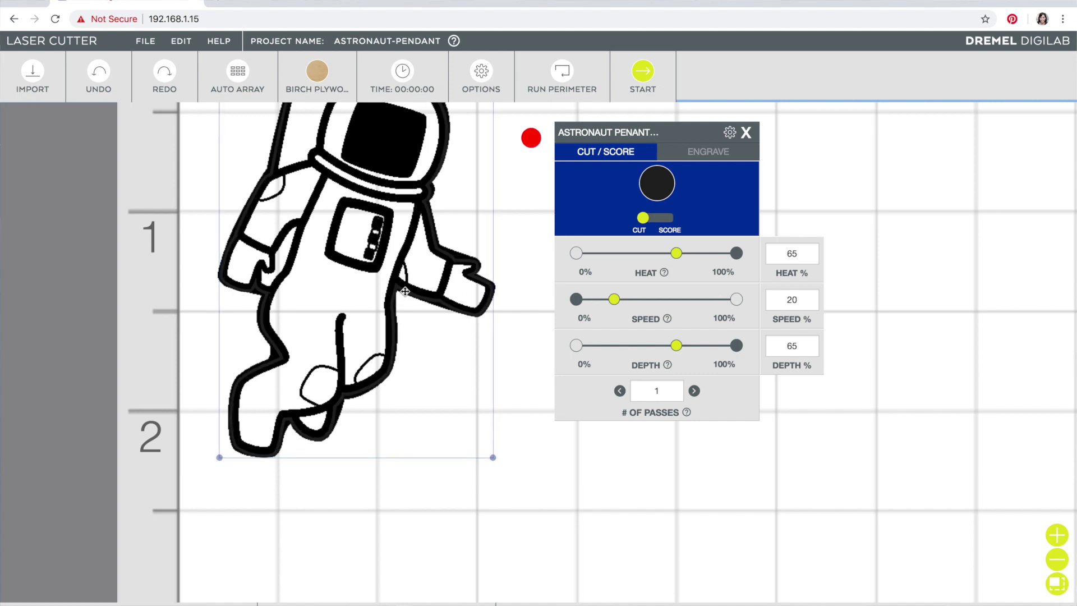
{"action": "left_click", "coordinate": [405, 291]}
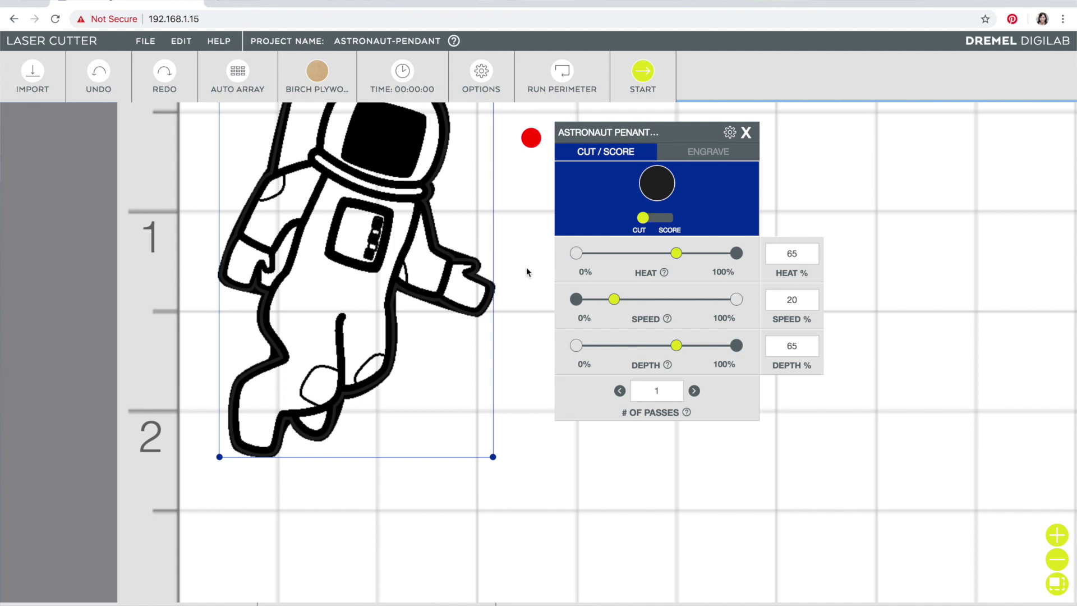
{"action": "left_click", "coordinate": [746, 131]}
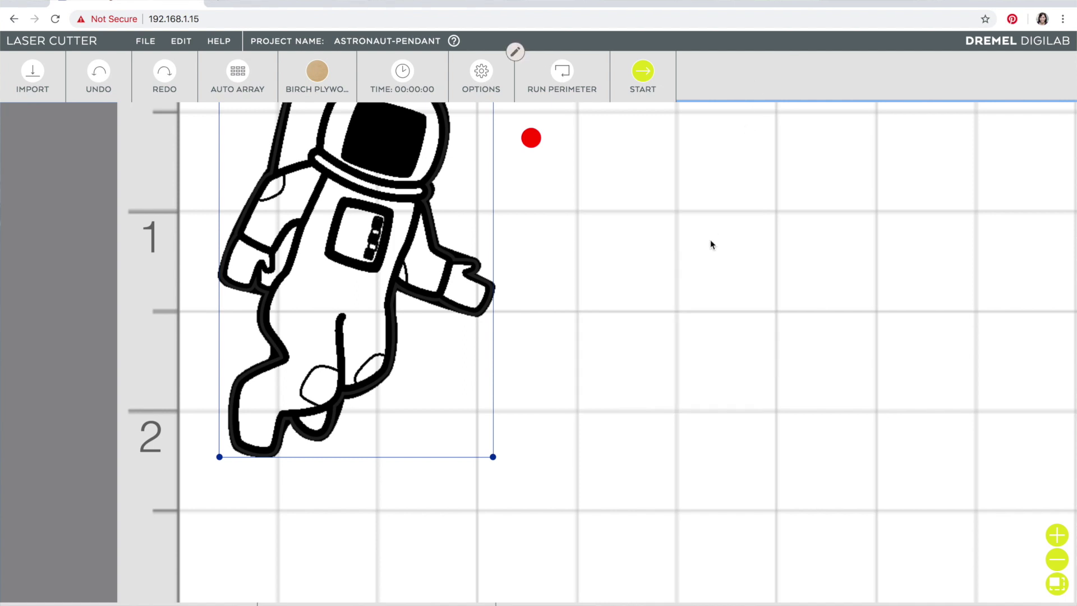
{"action": "scroll", "coordinate": [710, 240], "scroll_direction": "down", "scroll_amount": 5}
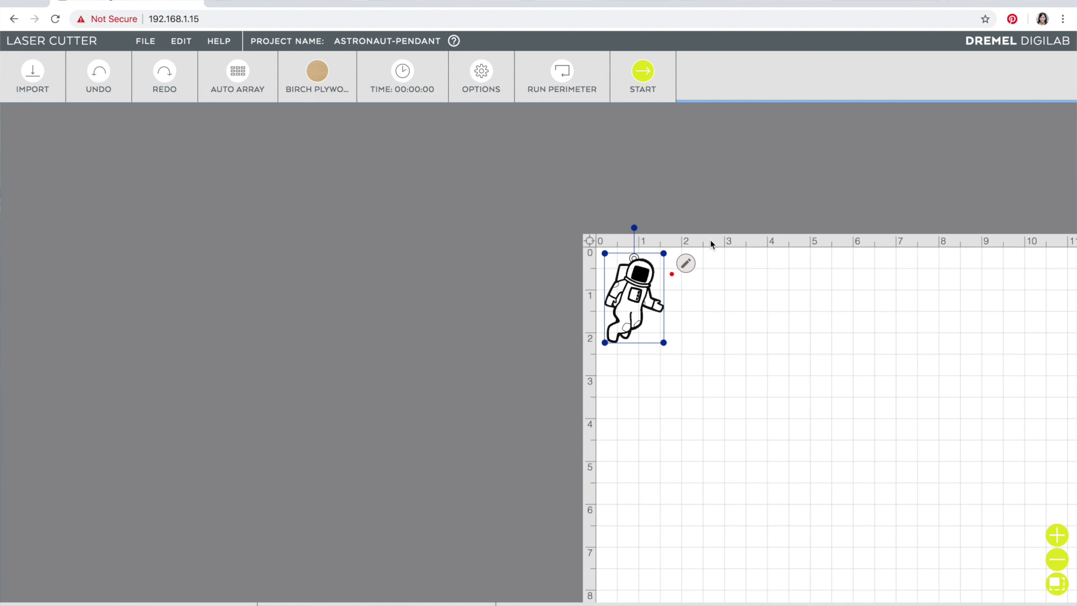